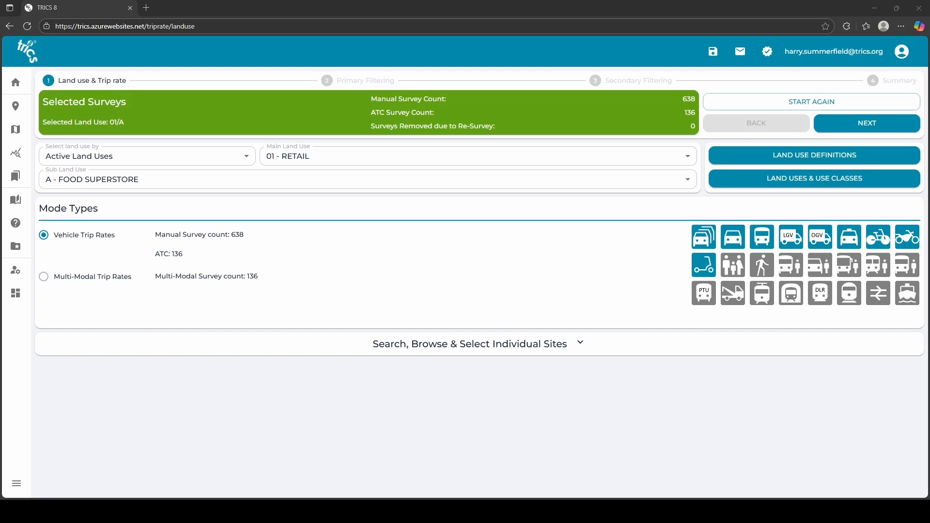
Select 03 - RESIDENTIAL as the main land use with A - HOUSES PRIVATELY OWNED as the sub land use.
left_click(198, 164)
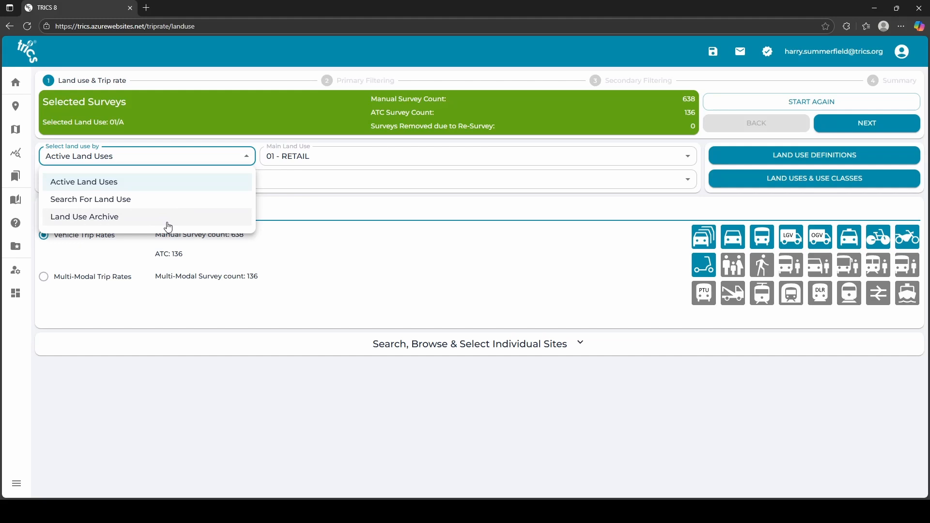
left_click(310, 212)
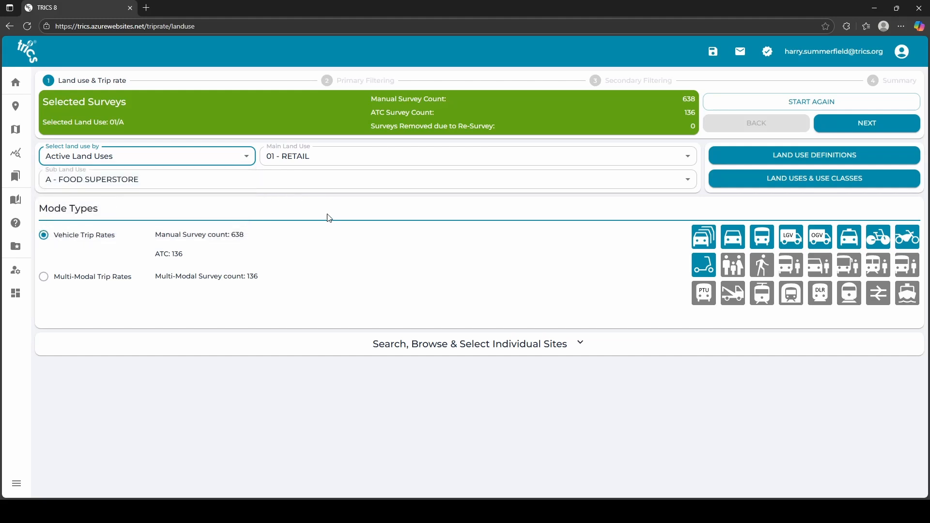
left_click(405, 159)
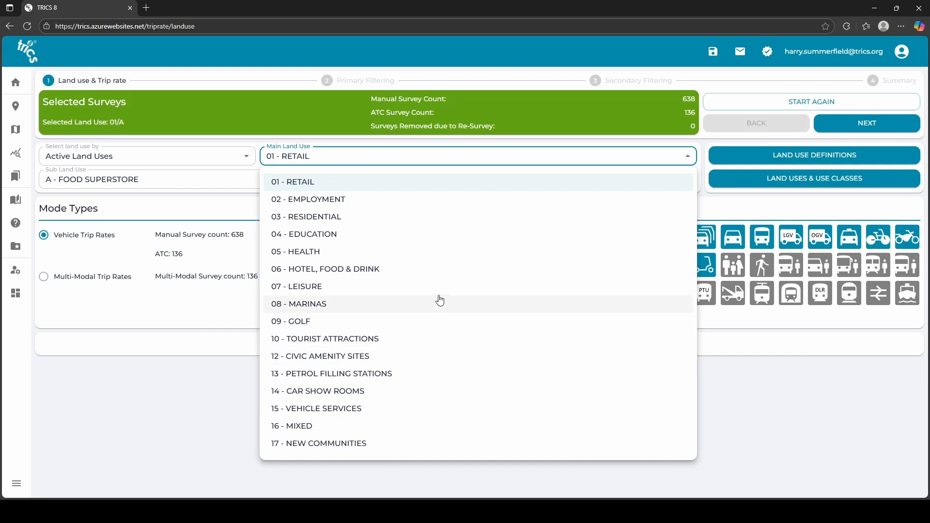
left_click(371, 224)
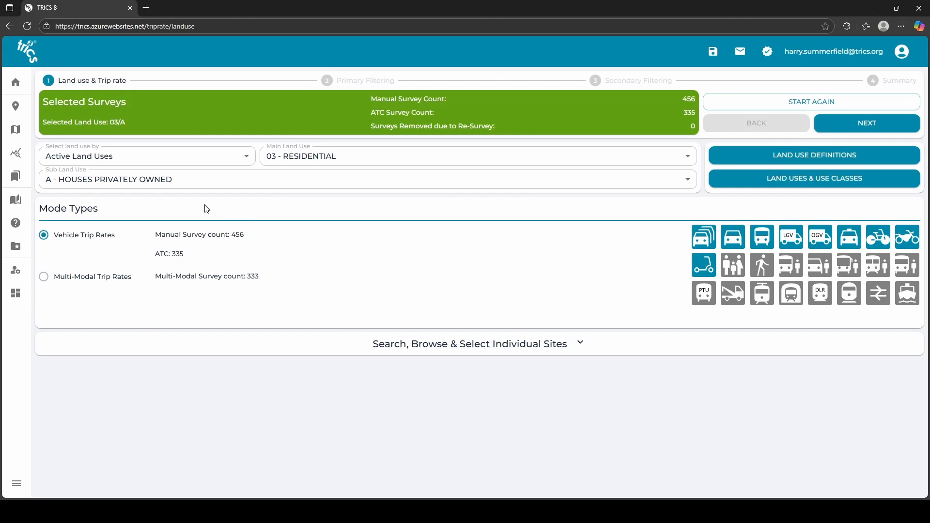
left_click(185, 184)
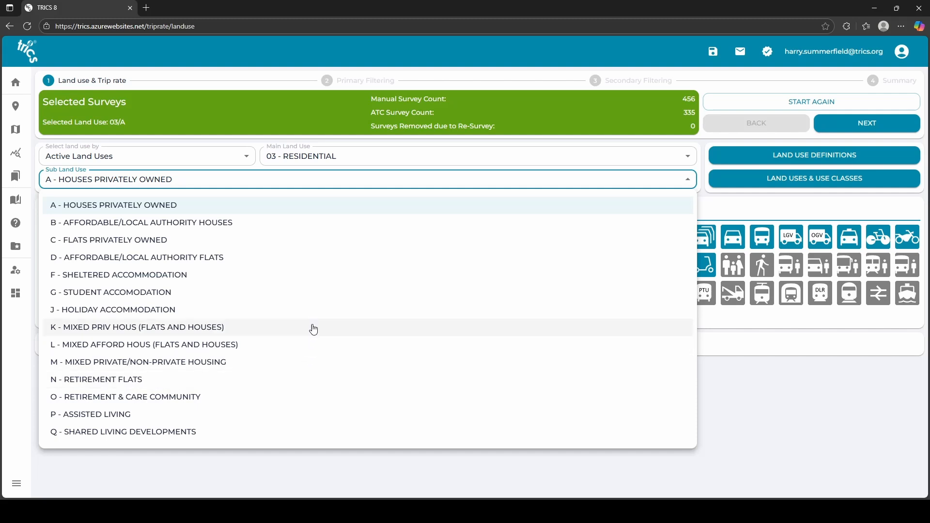
left_click(225, 213)
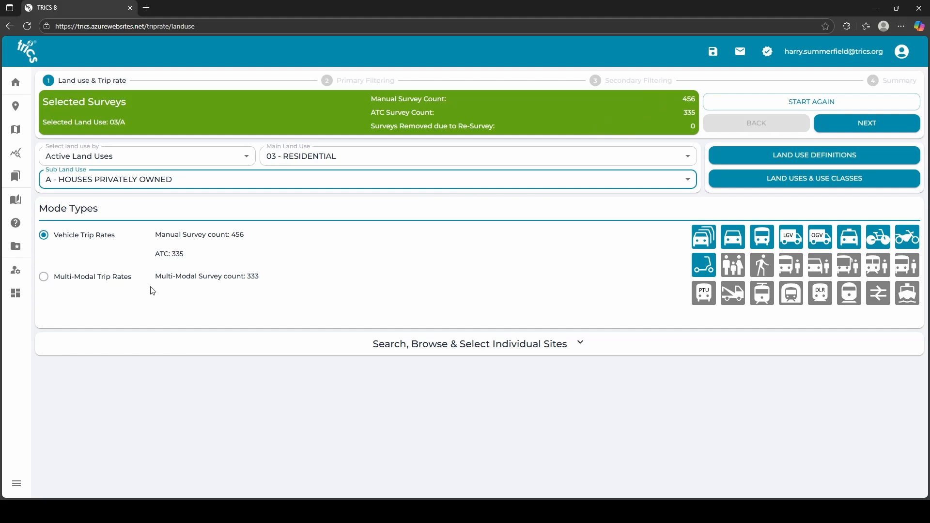
Keep Vehicle Trip Rates as the mode type and continue to Primary Filtering.
left_click(49, 283)
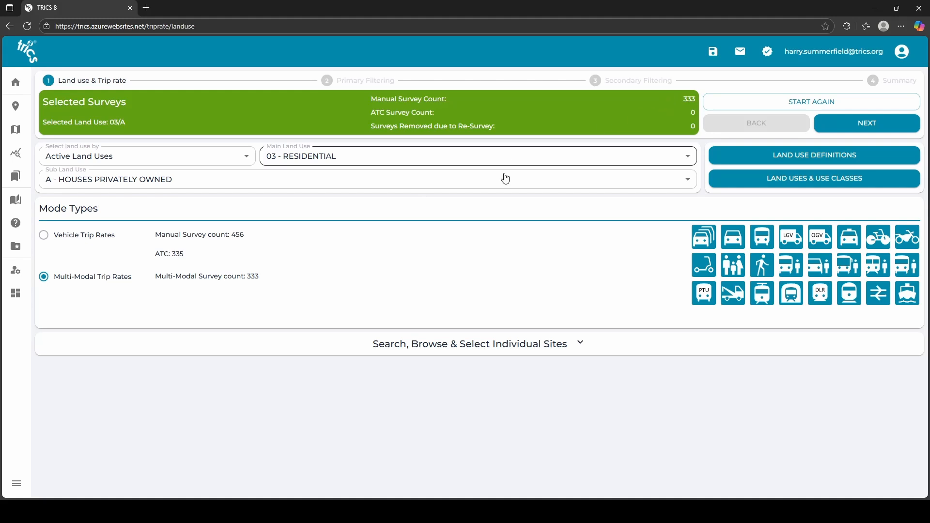
left_click(48, 241)
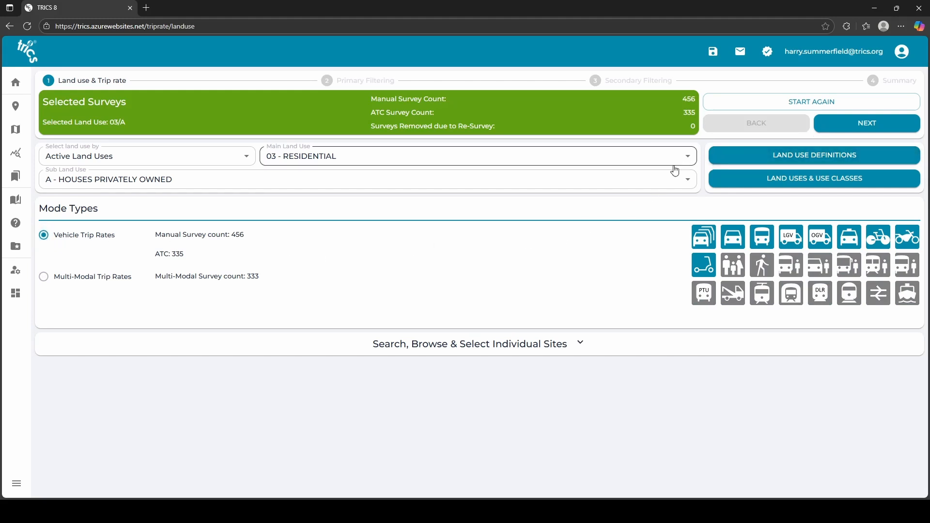
left_click(838, 129)
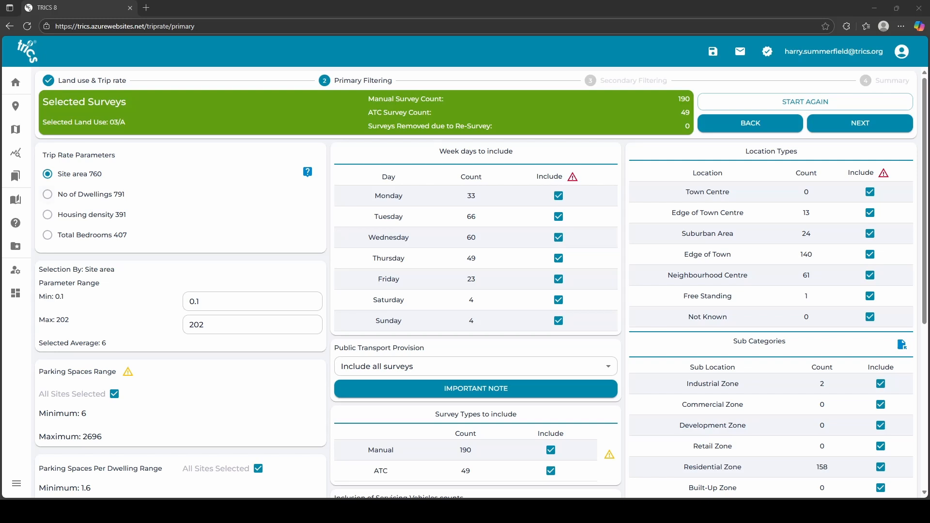
Choose No of Dwellings as the trip rate parameter and set its minimum to 50.
left_click(65, 195)
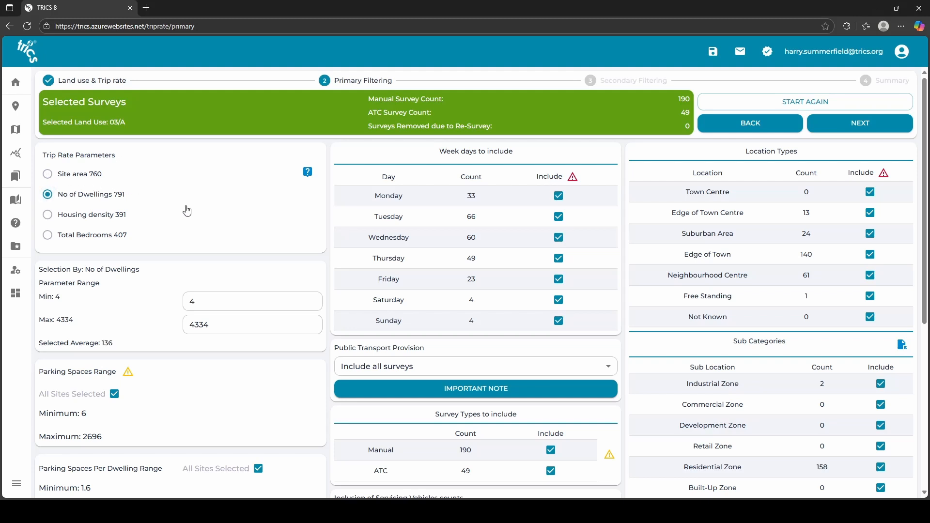
scroll(187, 211, "down", 1)
scroll(187, 211, "down", 1)
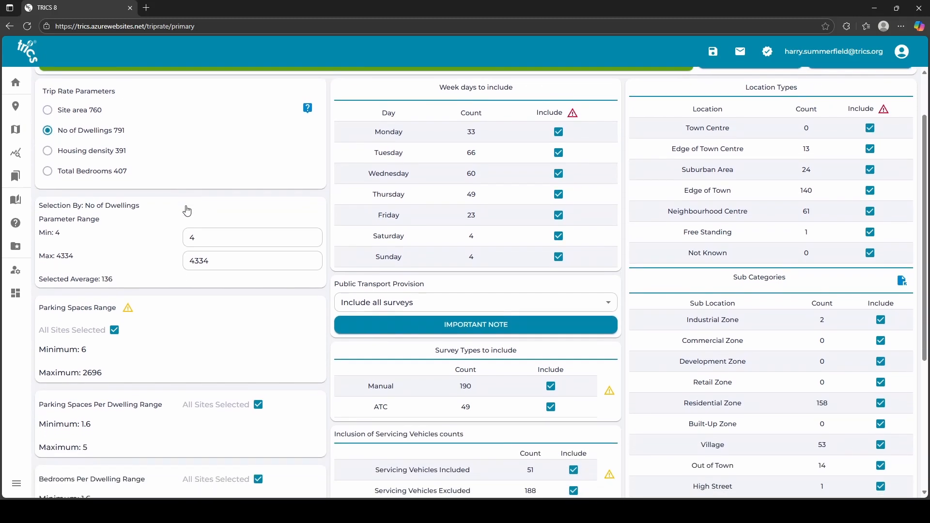
left_click(217, 238)
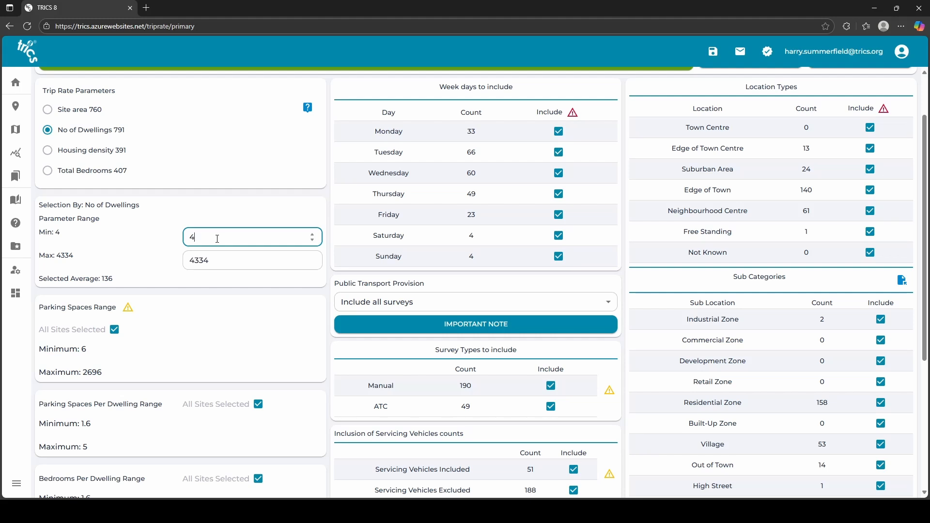
key("BackSpace")
type("50")
Set the maximum number of dwellings to 150.
left_click(233, 261)
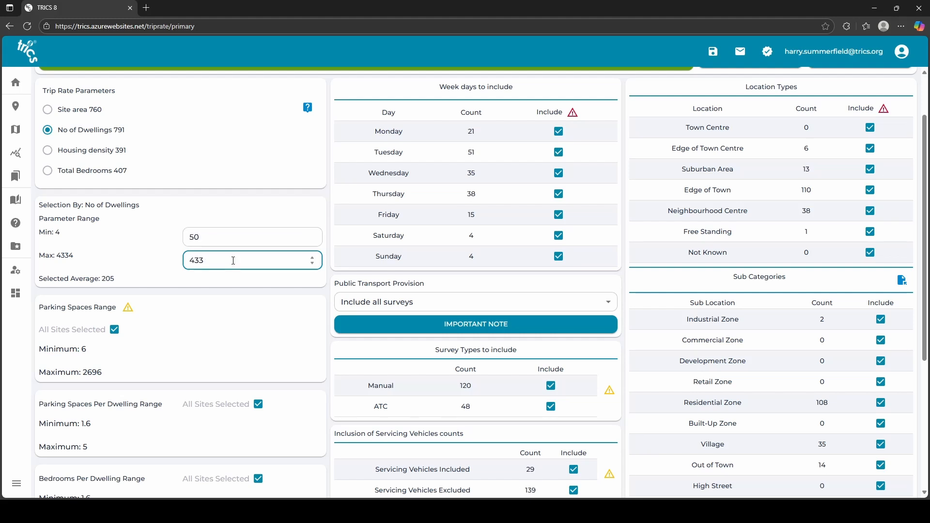
key("BackSpace")
key("BackSpace")
key("BackSpace")
type("150")
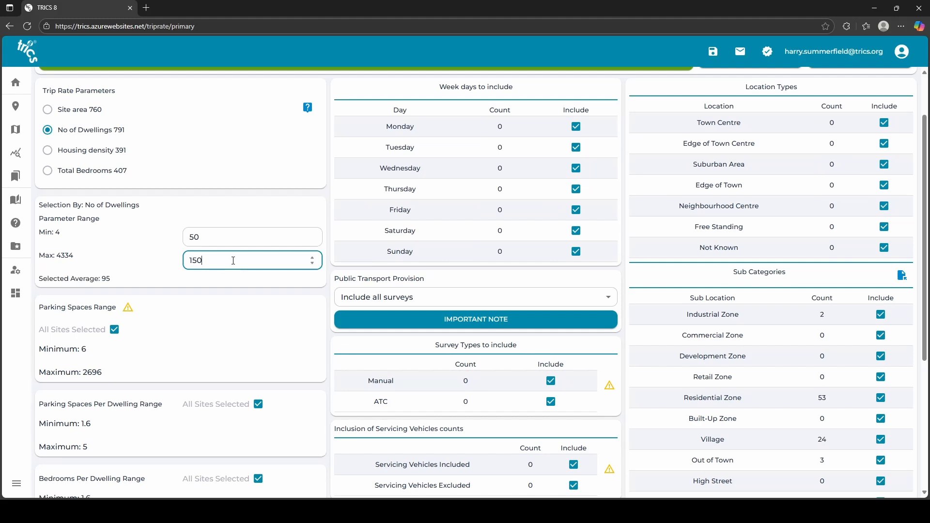
left_click(266, 209)
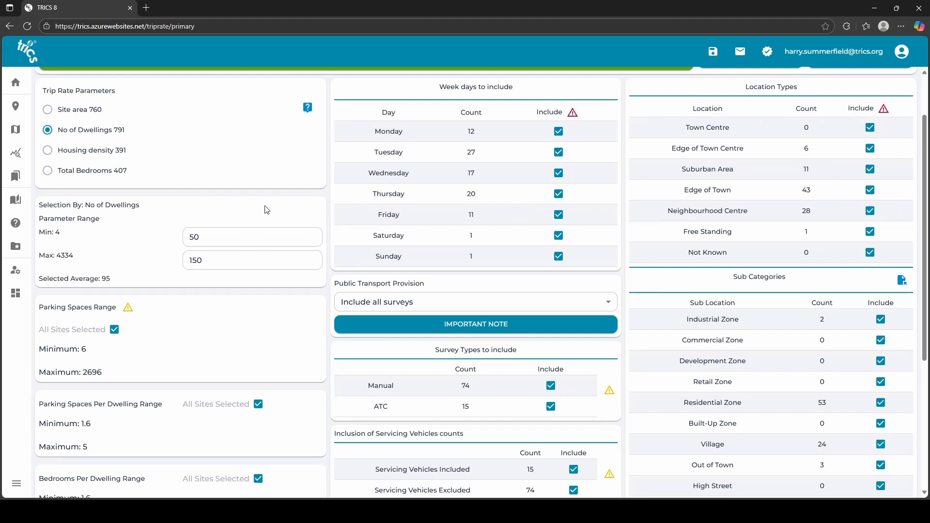
scroll(119, 284, "up", 2)
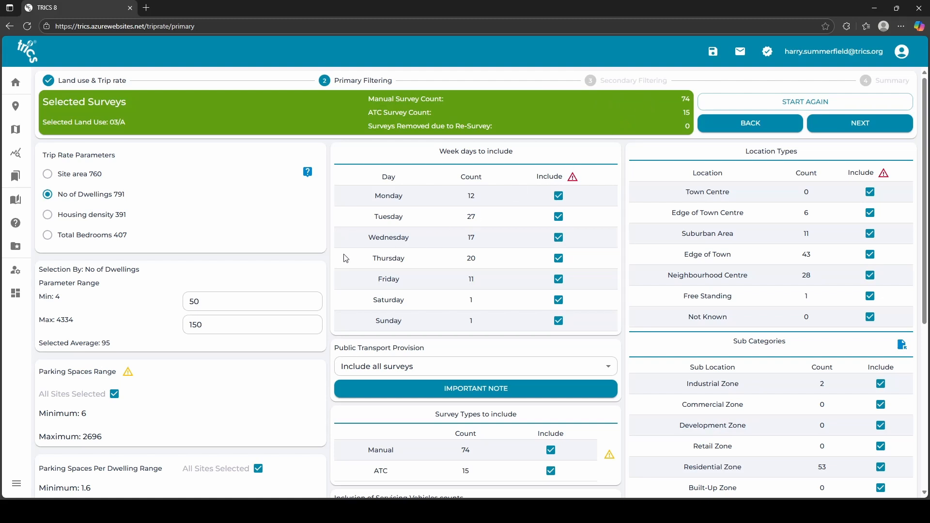
Review the primary filters and open the week days warning advice, then close it.
scroll(266, 270, "down", 3)
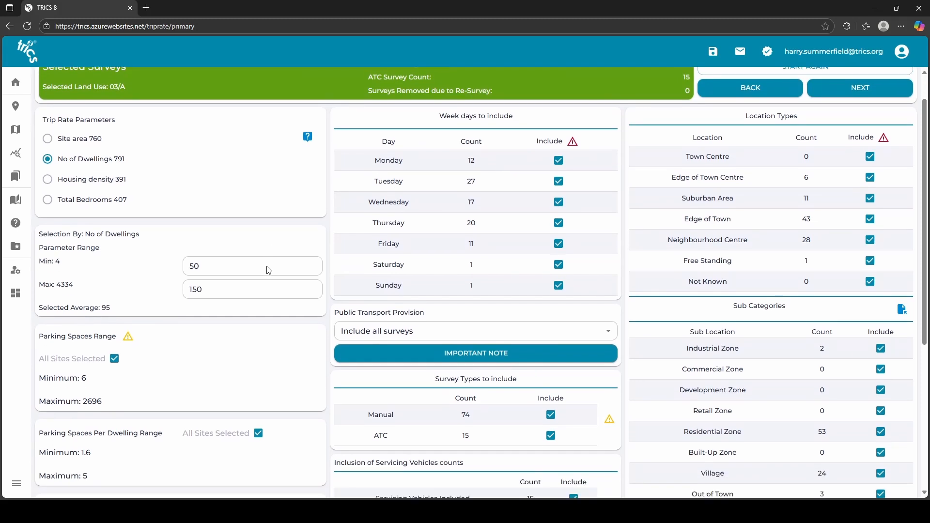
scroll(266, 270, "down", 5)
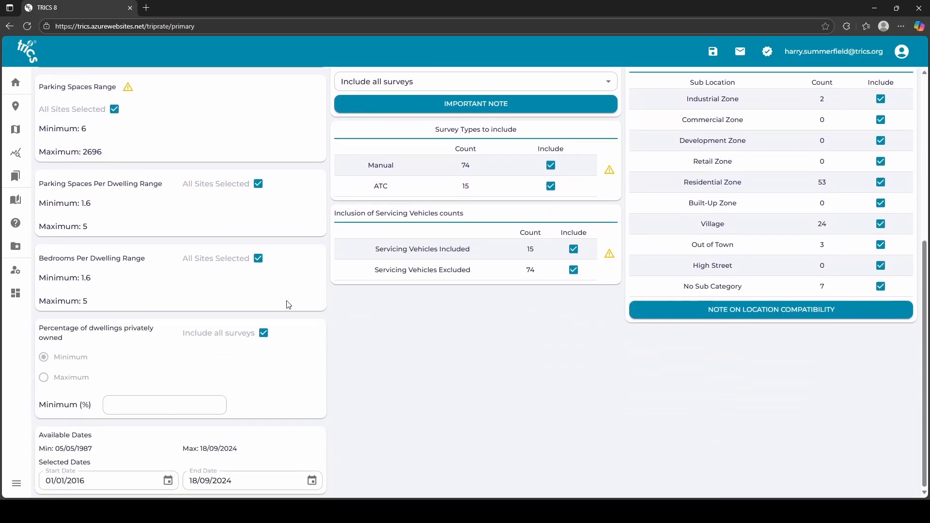
scroll(295, 309, "up", 3)
scroll(297, 308, "up", 6)
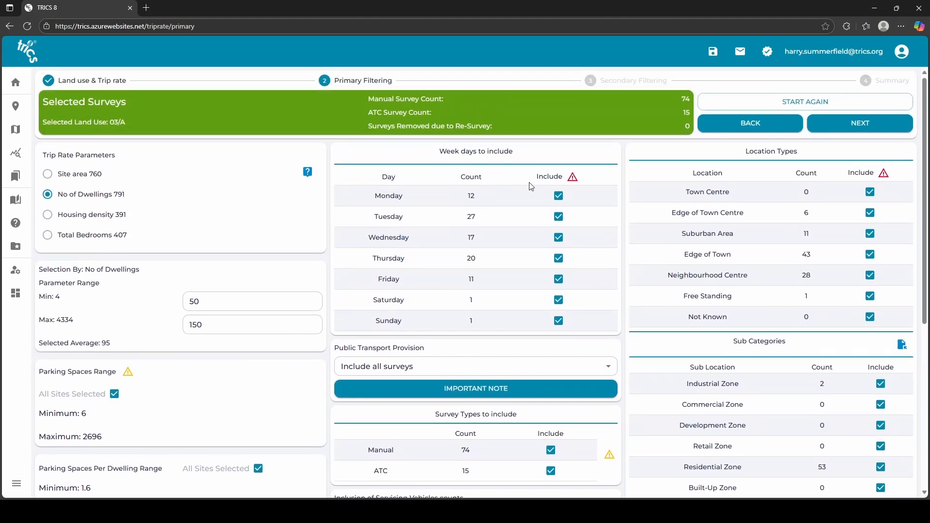
left_click(573, 177)
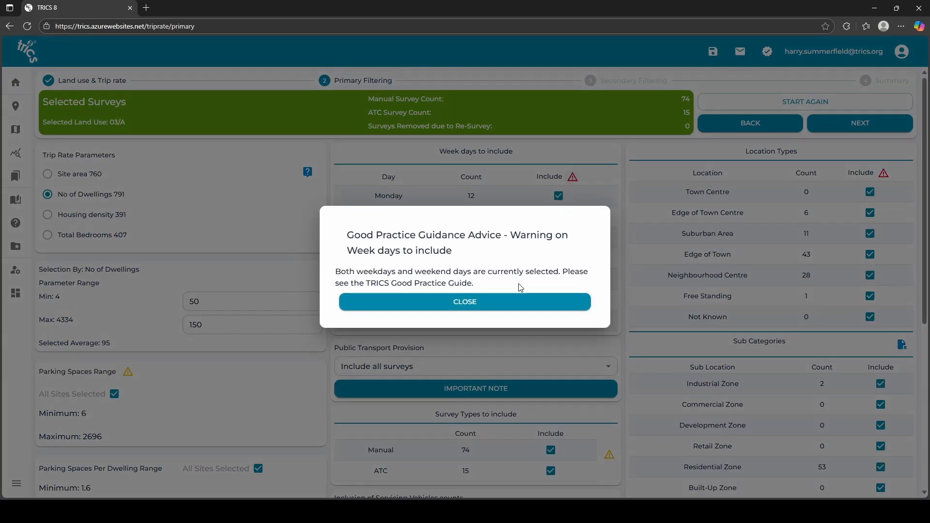
left_click(519, 309)
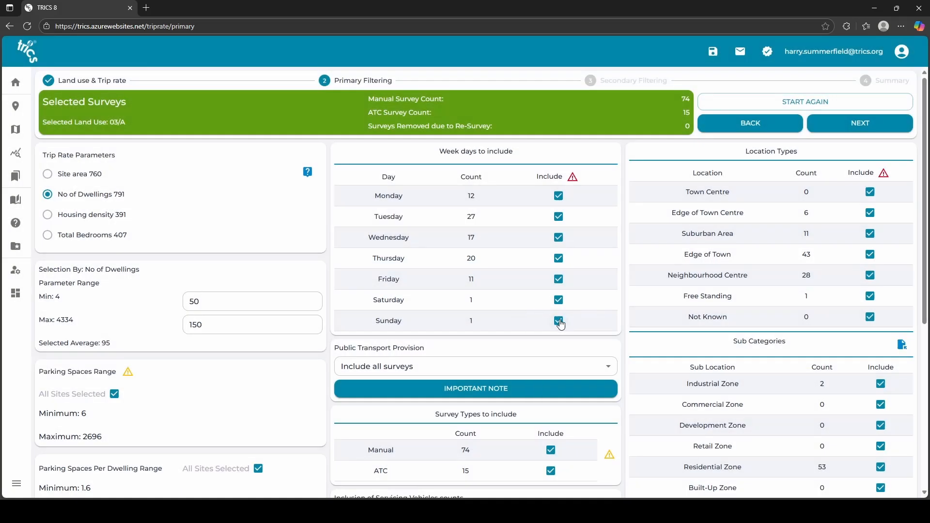
Exclude Saturday and Sunday from the week days to include.
left_click(560, 322)
left_click(560, 300)
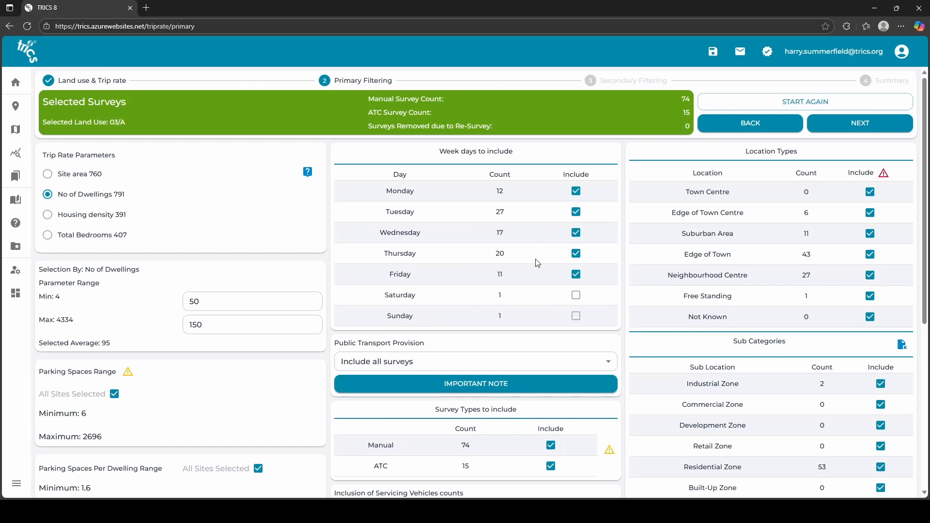
scroll(536, 263, "down", 1)
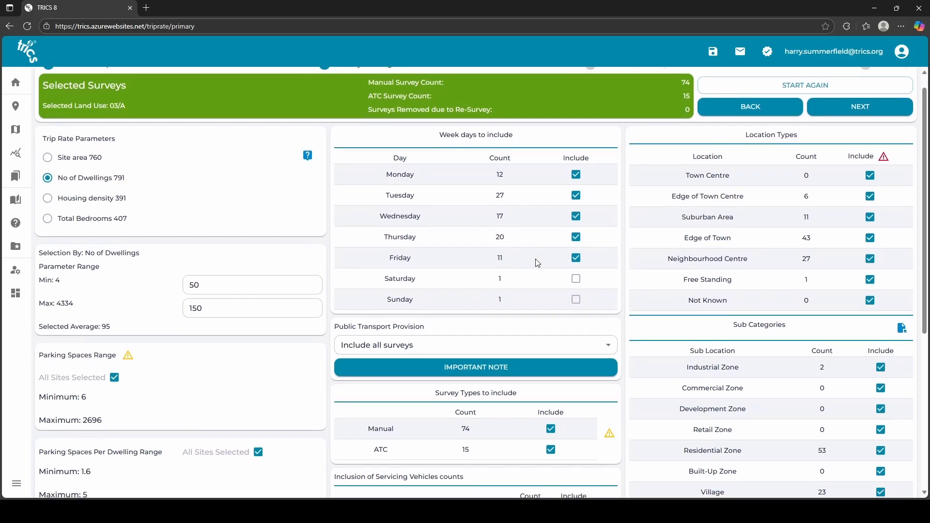
scroll(537, 263, "up", 1)
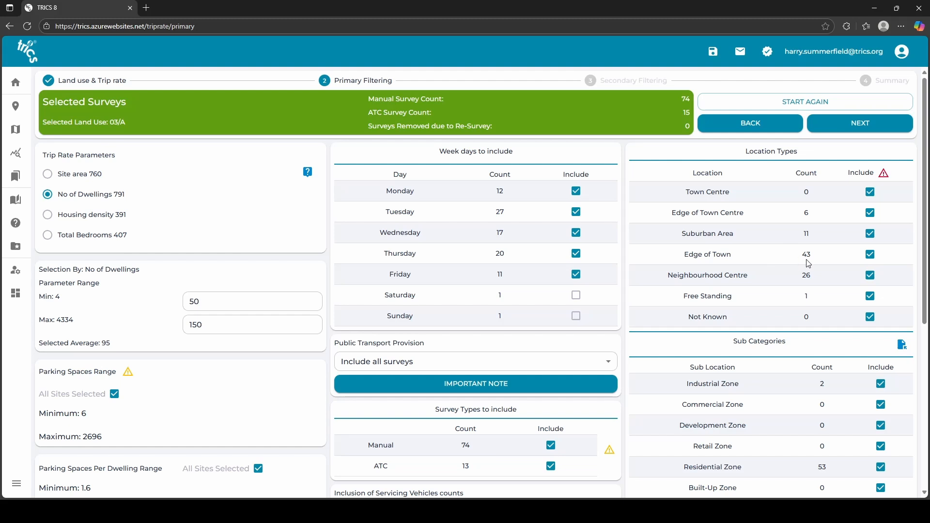
Exclude Free Standing, Neighbourhood Centre, Suburban Area, Edge of Town Centre and Town Centre location types.
left_click(872, 293)
left_click(884, 271)
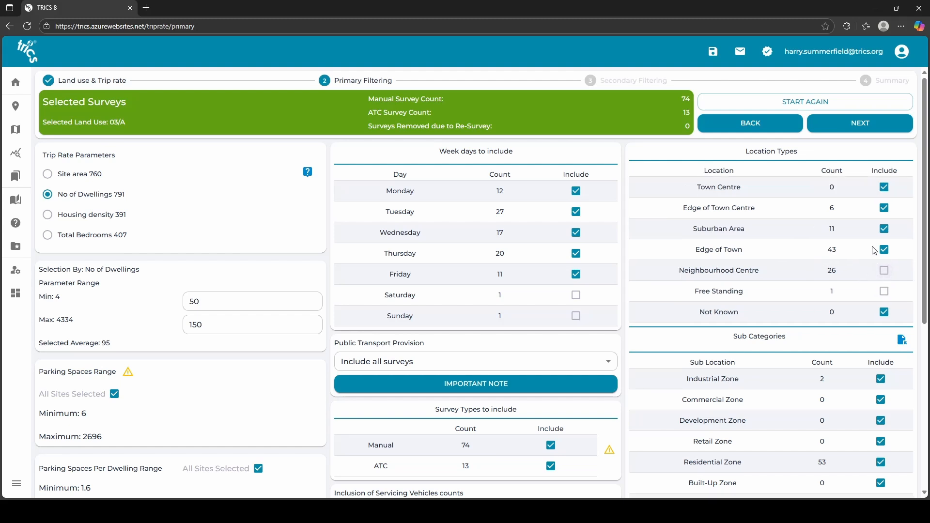
left_click(884, 229)
left_click(885, 209)
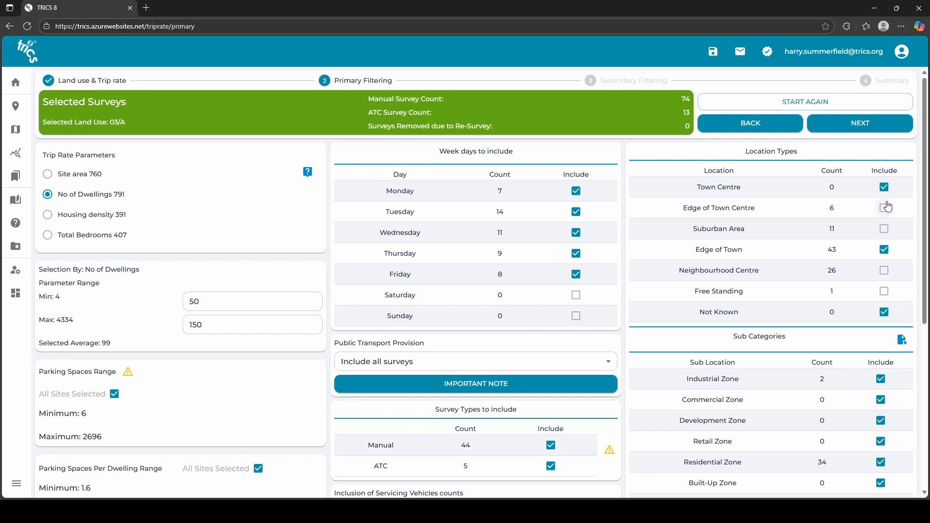
left_click(885, 188)
Exclude No Sub Category, Out of Town and Industrial Zone sub locations.
scroll(784, 254, "down", 3)
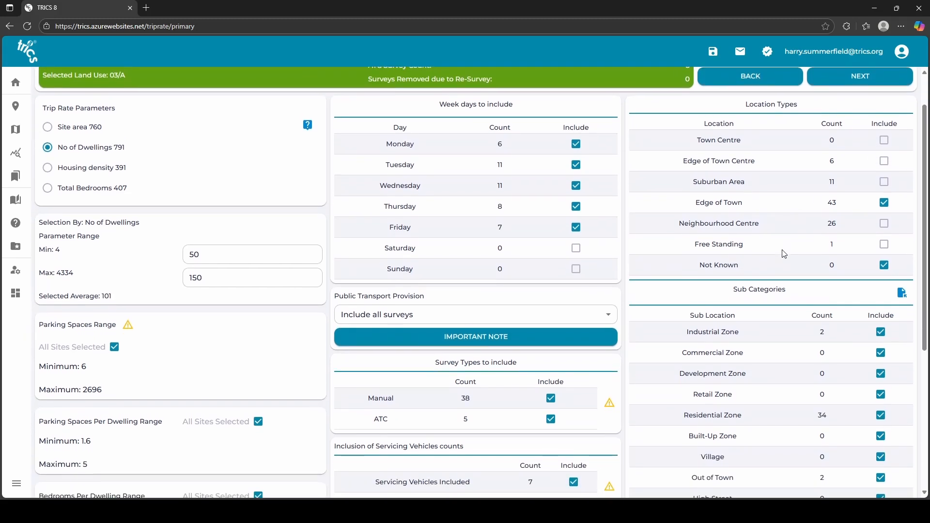
scroll(784, 254, "down", 1)
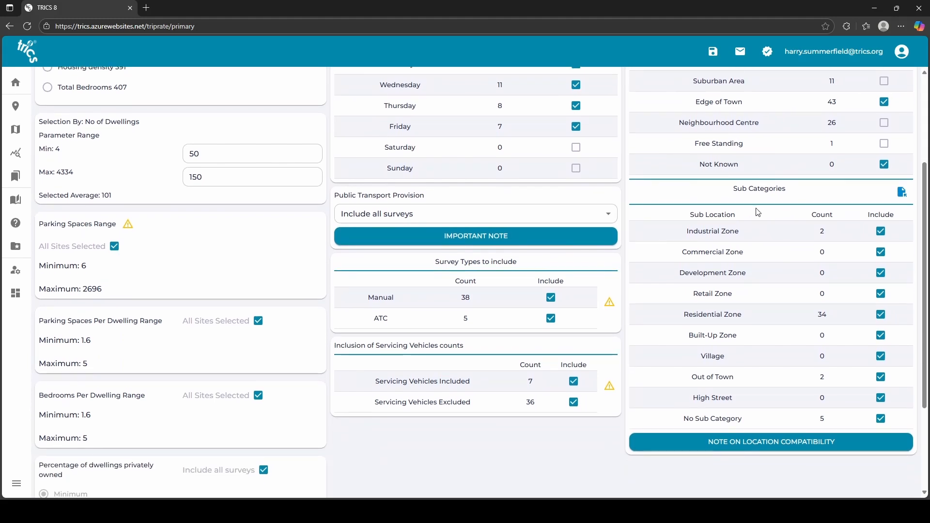
left_click(885, 422)
left_click(881, 378)
left_click(881, 232)
scroll(760, 335, "up", 2)
scroll(759, 334, "up", 2)
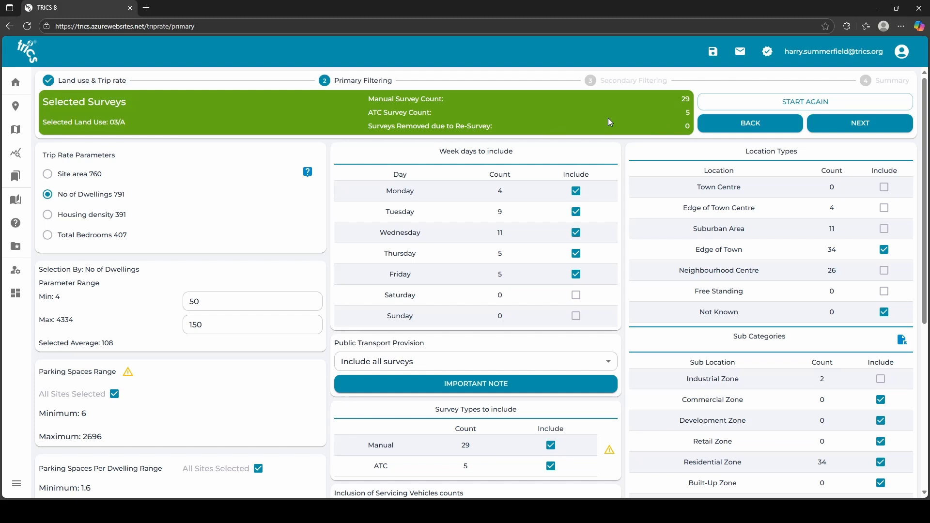
Exclude ATC surveys from the survey types and proceed to the Secondary Filtering options.
scroll(609, 118, "down", 1)
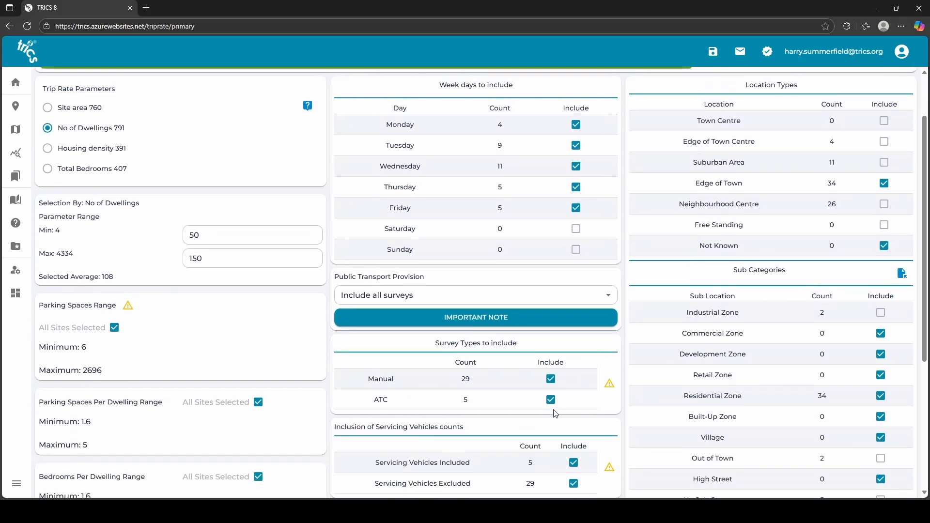
left_click(553, 405)
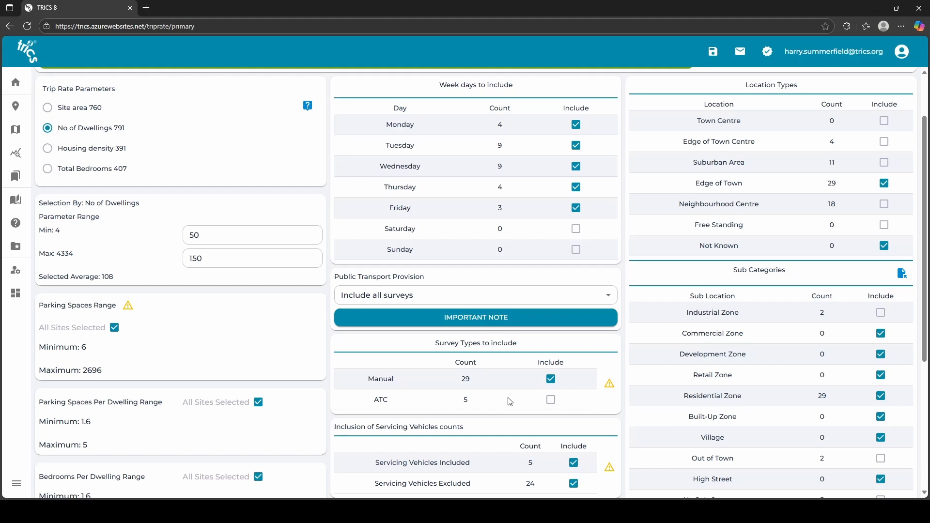
scroll(509, 401, "up", 1)
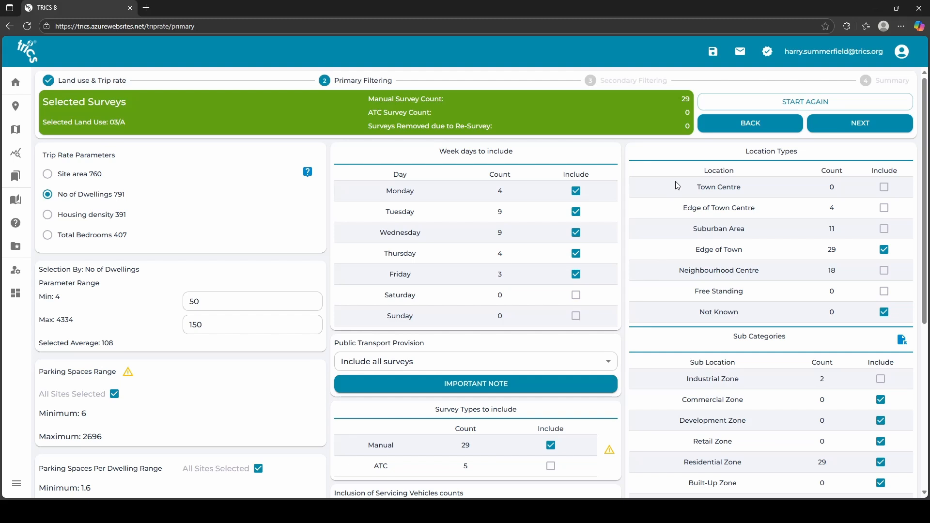
left_click(850, 131)
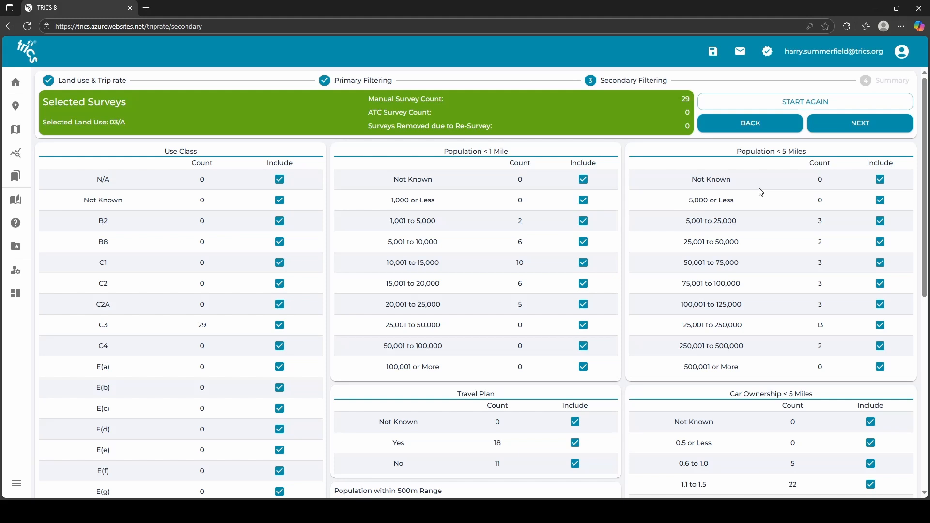
scroll(761, 191, "down", 3)
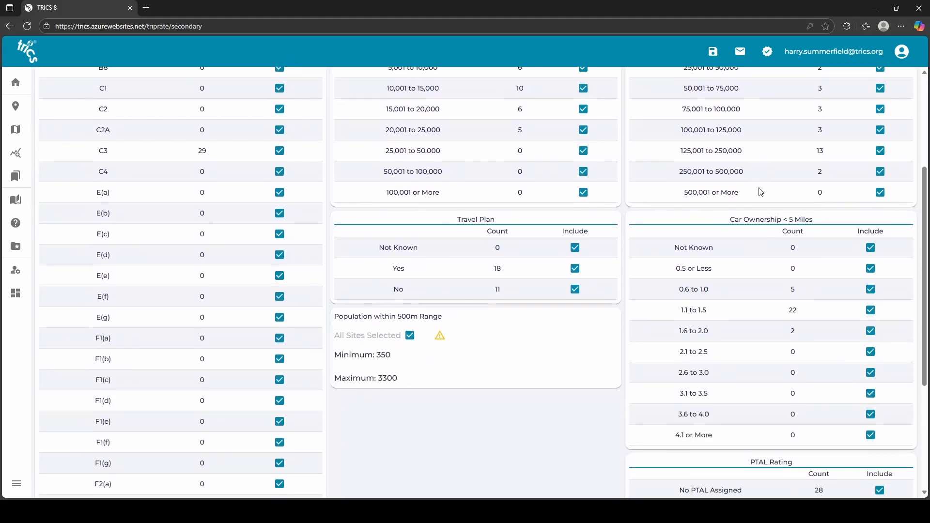
scroll(761, 192, "down", 3)
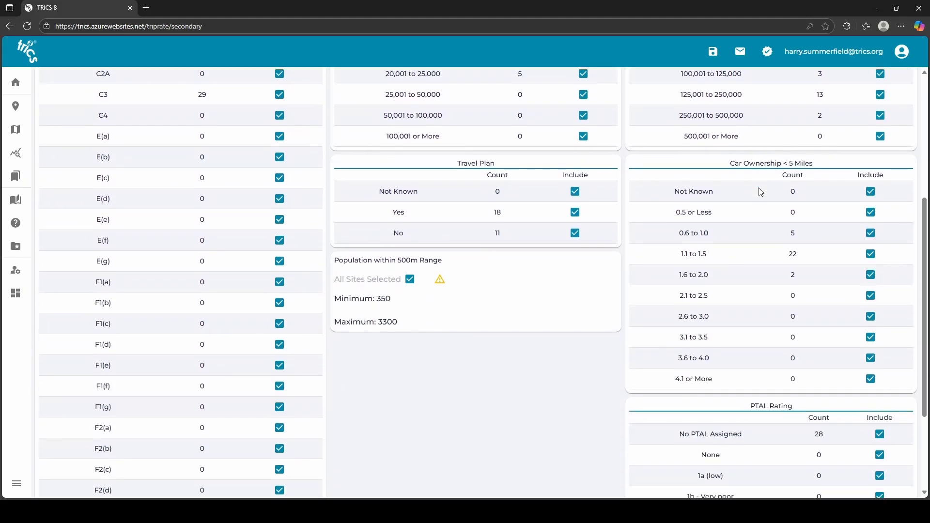
Exclude the 1,001 to 5,000 and 20,001 to 25,000 bands within 1 mile, and 5,001 to 25,000 and 250,001 to 500,000 within 5 miles.
scroll(757, 380, "down", 1)
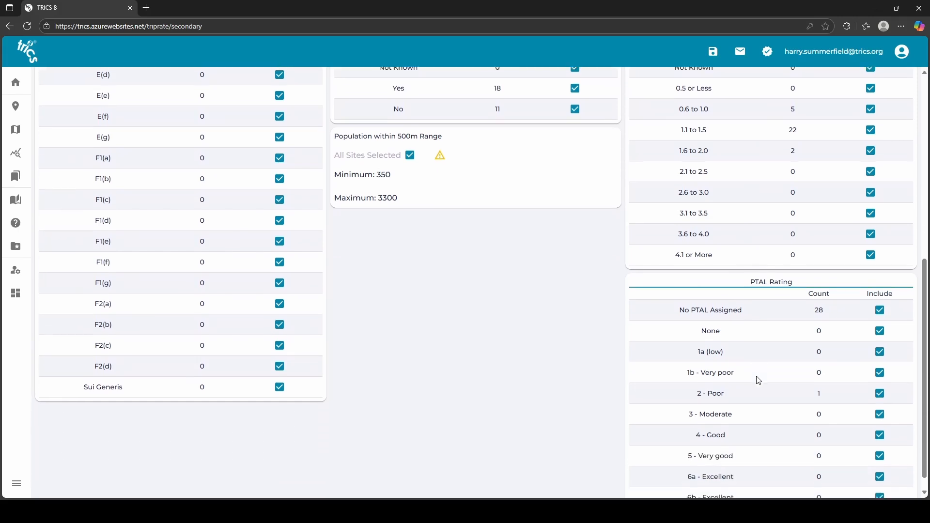
scroll(758, 380, "up", 5)
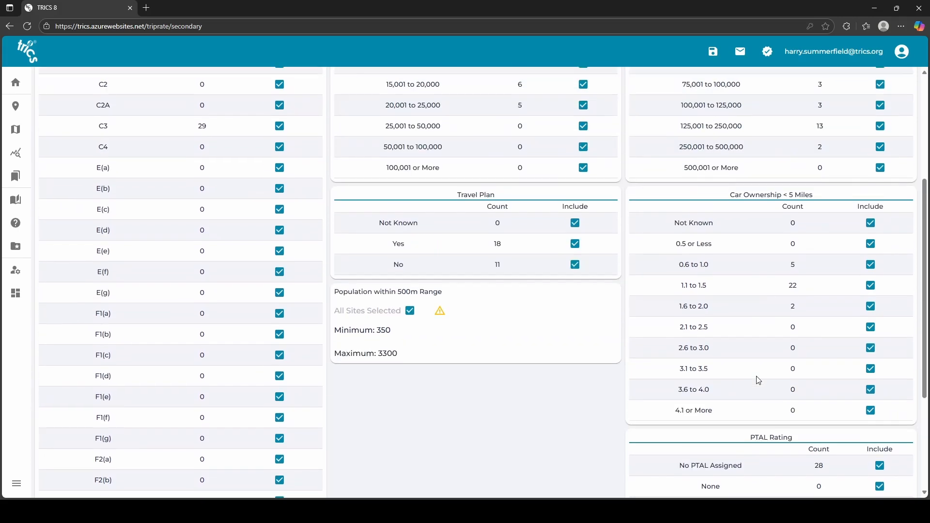
scroll(758, 380, "up", 2)
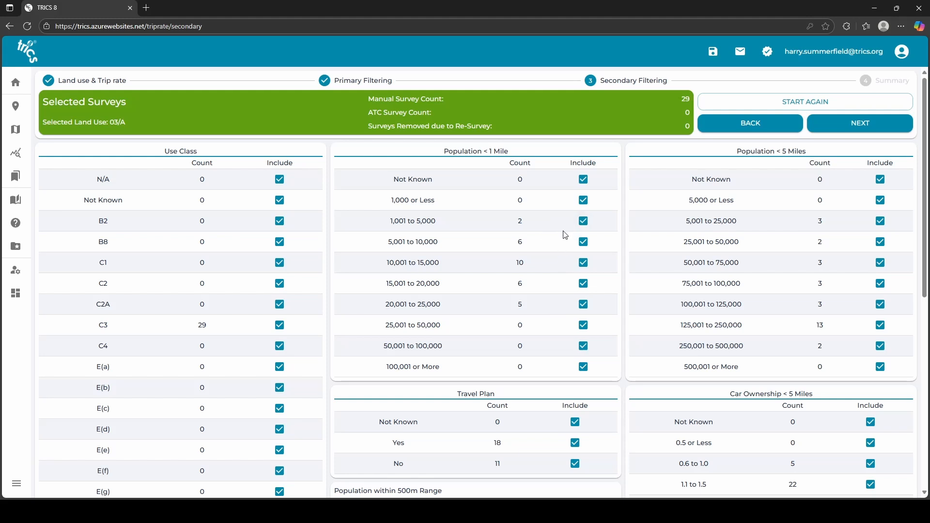
left_click(583, 222)
left_click(584, 306)
left_click(881, 222)
left_click(878, 348)
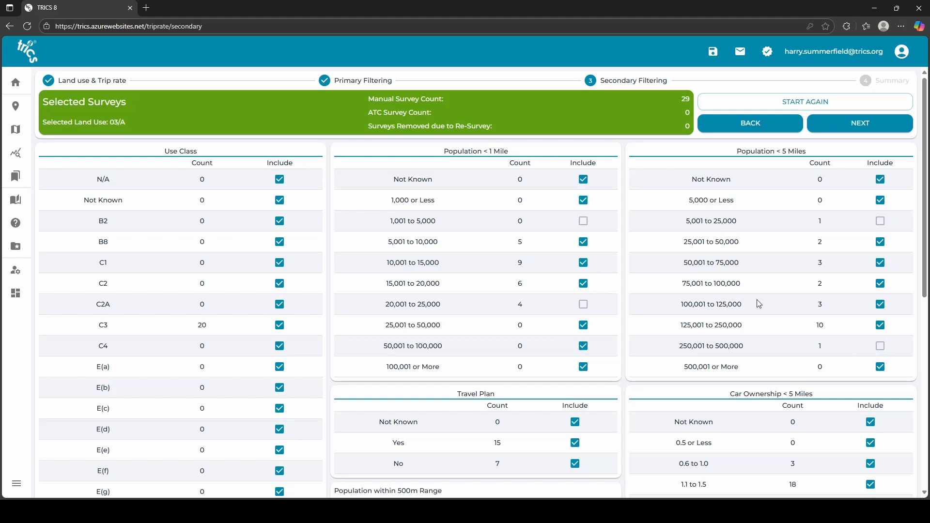
Proceed from Secondary Filtering to the Summary stage.
scroll(759, 304, "down", 1)
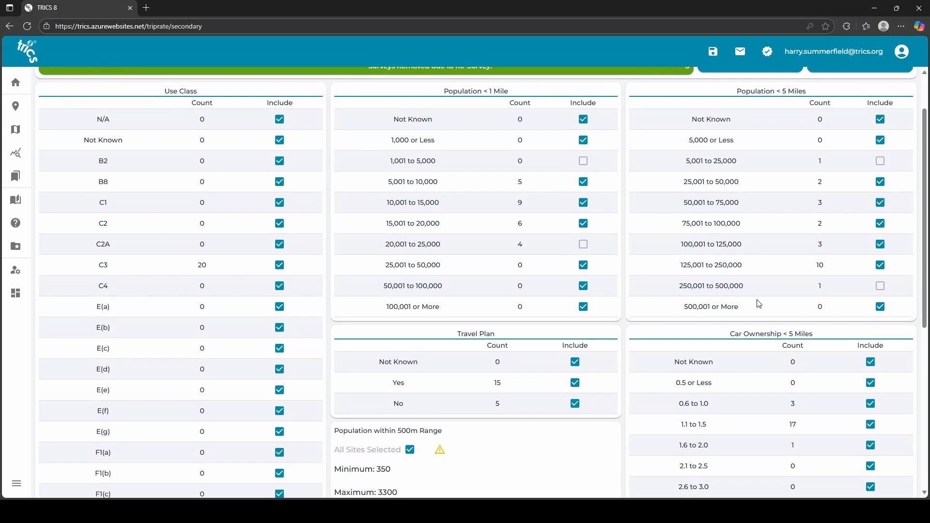
scroll(759, 304, "up", 2)
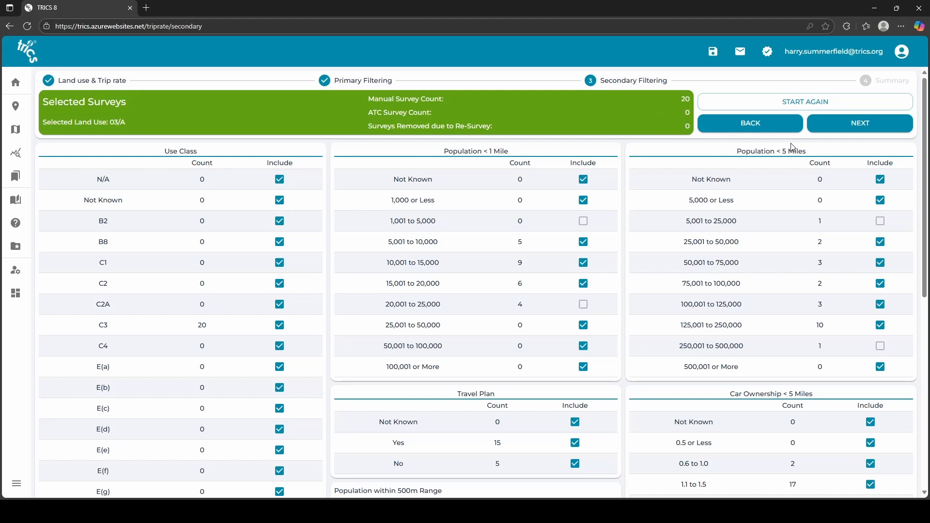
left_click(836, 133)
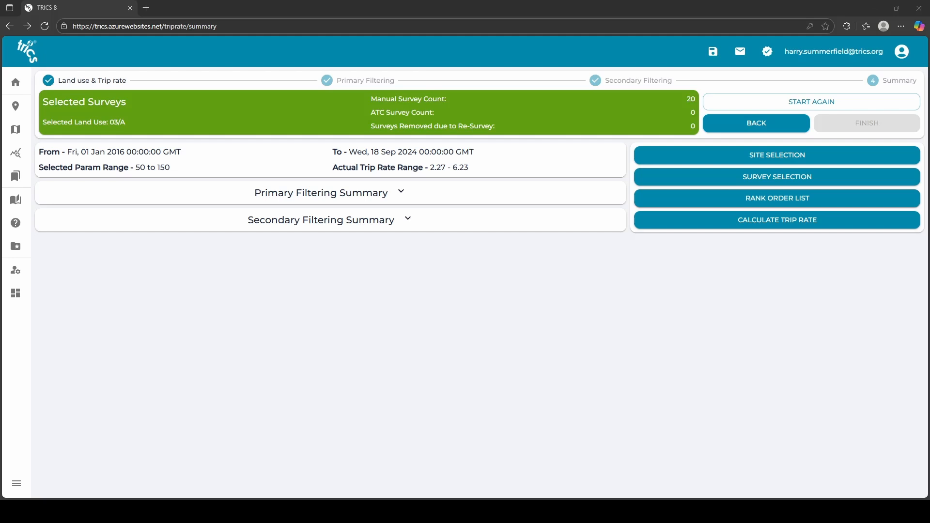
Expand the Primary and Secondary Filtering Summary sections to review the selection.
left_click(890, 326)
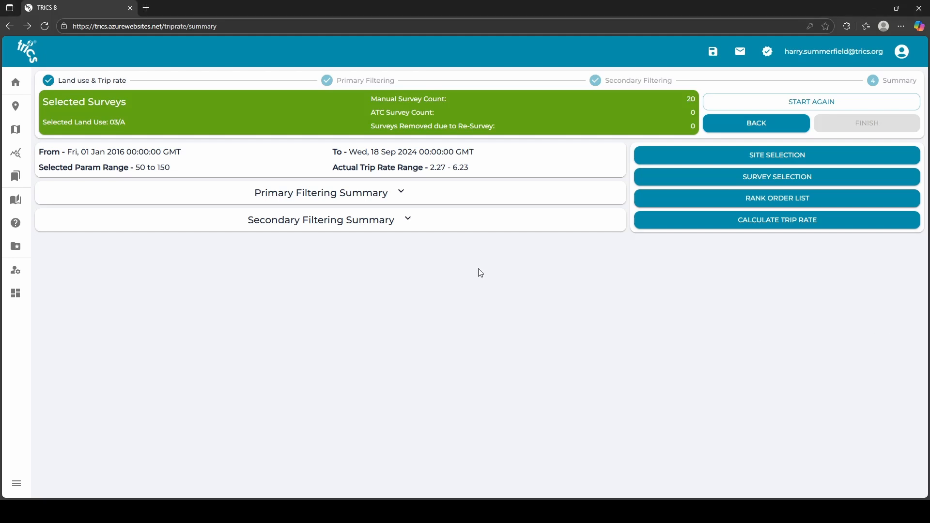
left_click(402, 193)
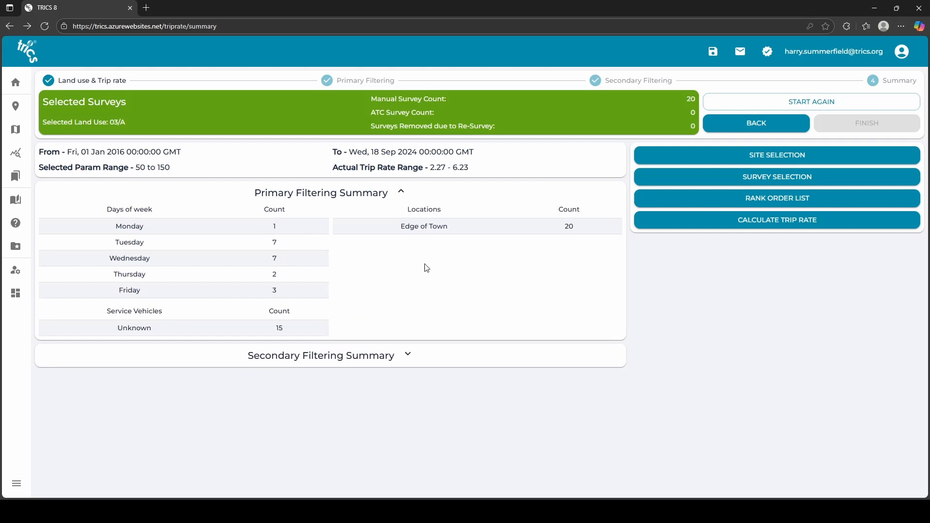
left_click(406, 356)
scroll(406, 356, "down", 2)
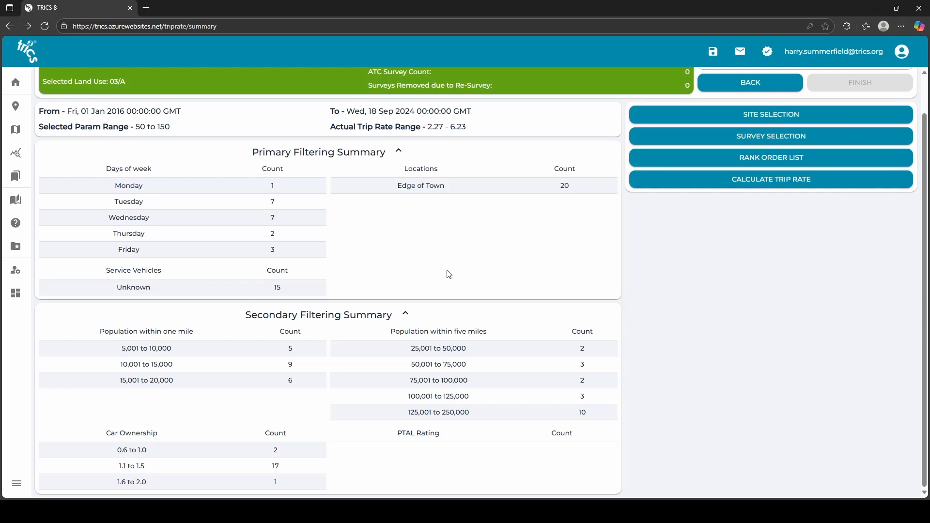
scroll(449, 275, "up", 2)
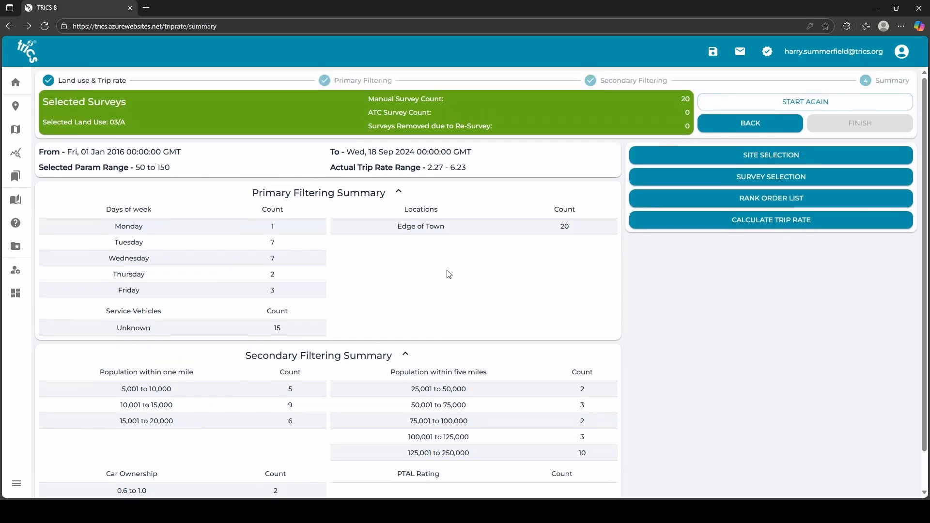
Re-include site ES-03-A-05 in the site selection, dismissing the deselection reason prompt, and close the list.
left_click(686, 160)
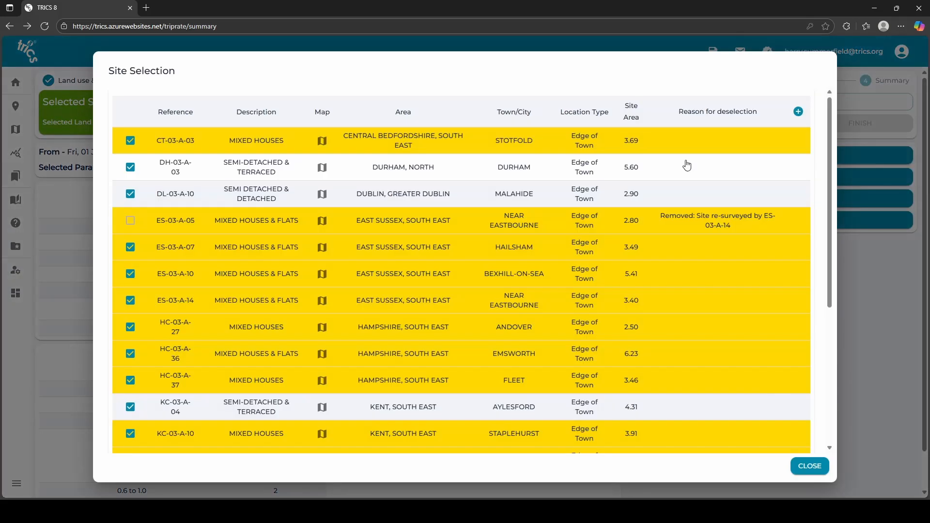
left_click(132, 225)
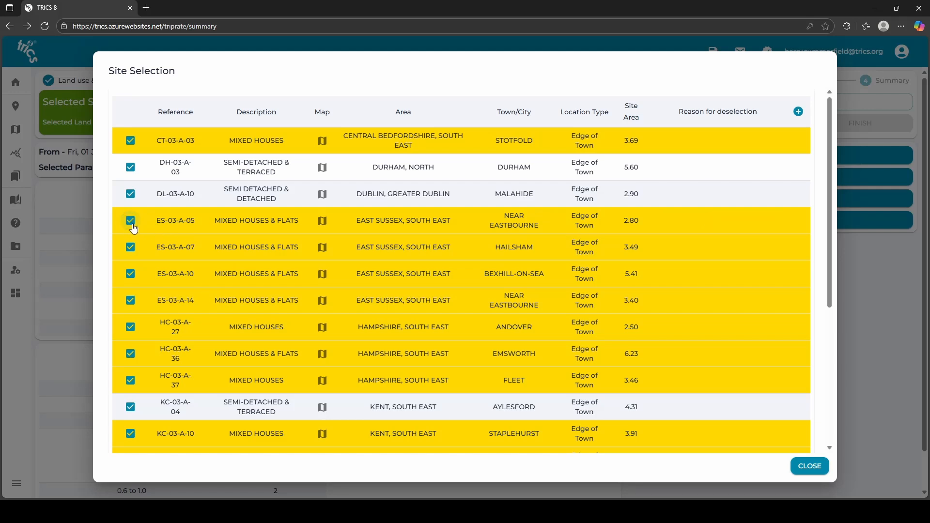
left_click(133, 228)
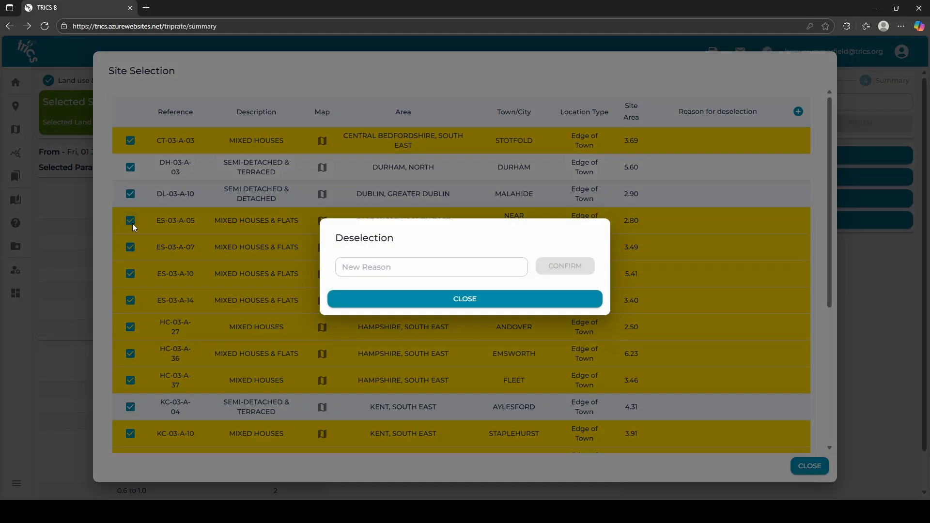
left_click(370, 266)
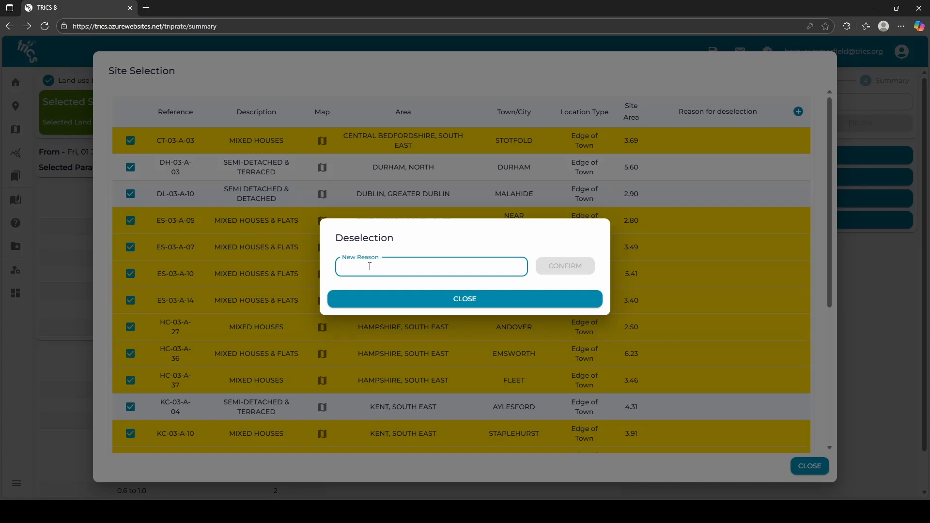
left_click(443, 302)
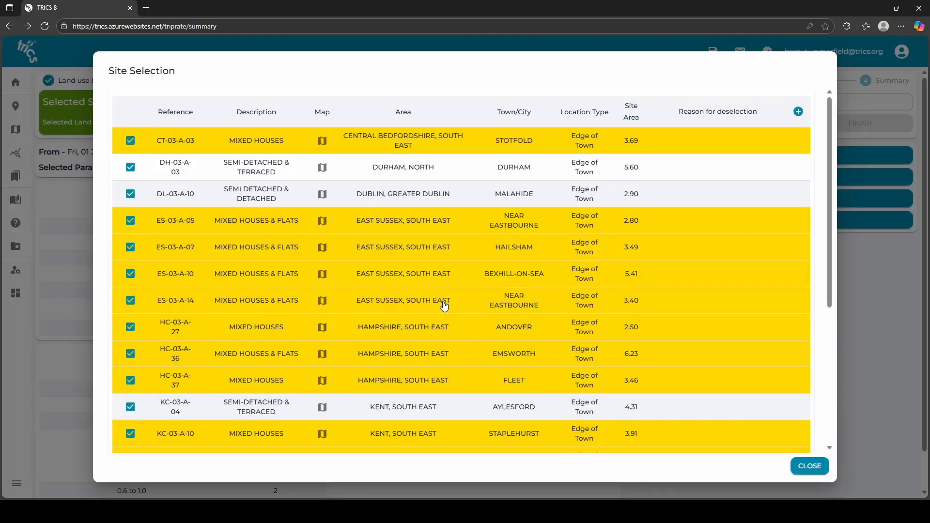
left_click(810, 465)
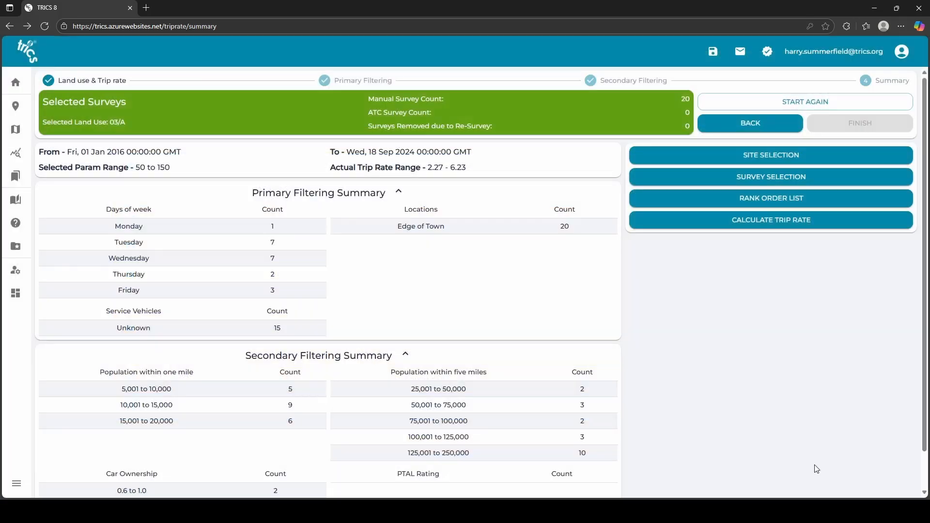
Open the survey selection list to review the chosen surveys.
left_click(770, 182)
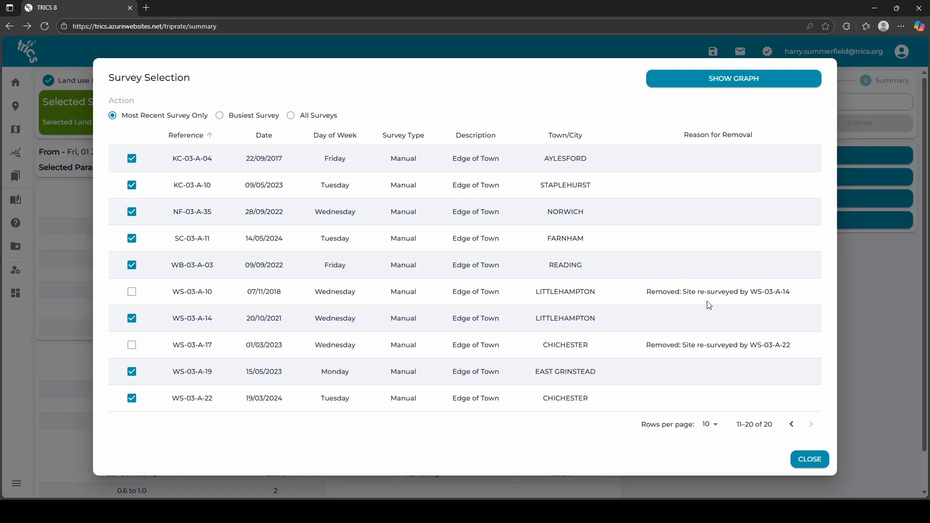
left_click(807, 462)
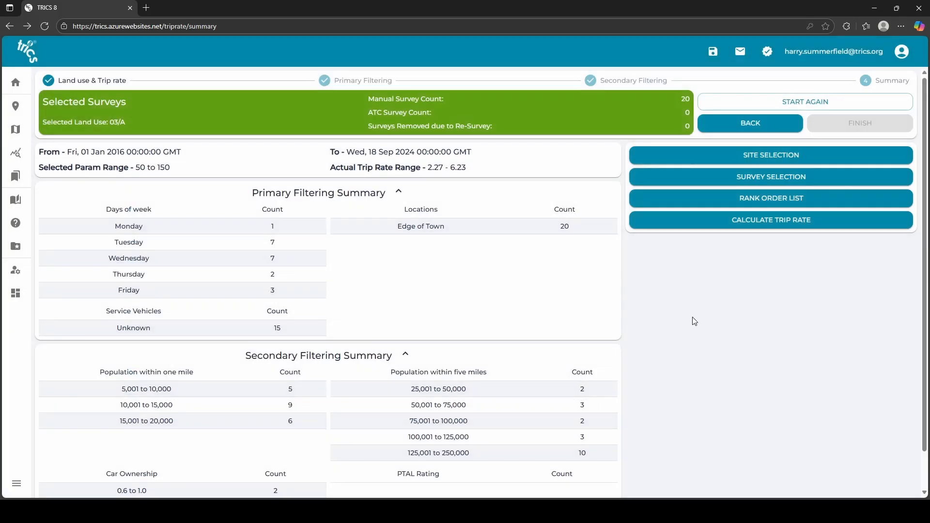
Calculate the trip rate for the selected surveys.
scroll(546, 315, "down", 1)
scroll(546, 314, "up", 1)
left_click(715, 227)
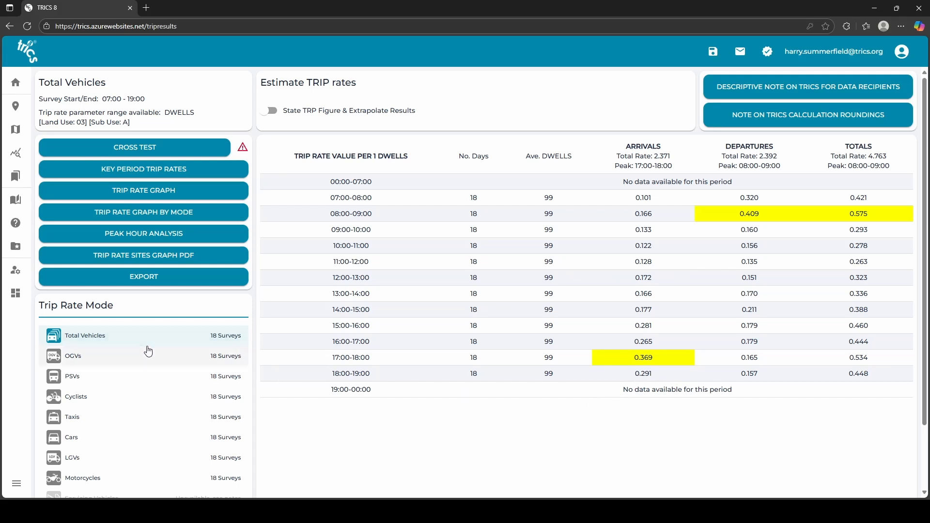
Open the trip rate export options and include all additional trip rates, the filtering summary and the enhanced site list.
scroll(136, 362, "down", 1)
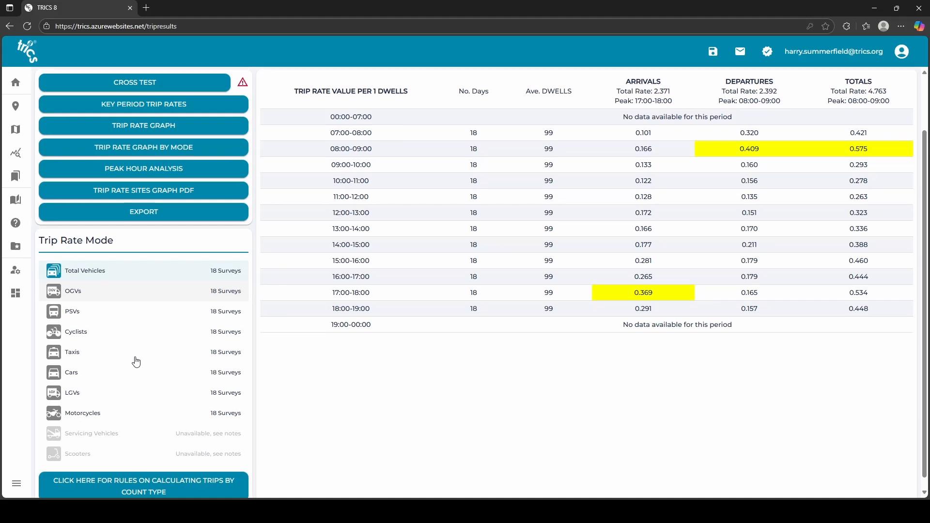
scroll(136, 362, "up", 1)
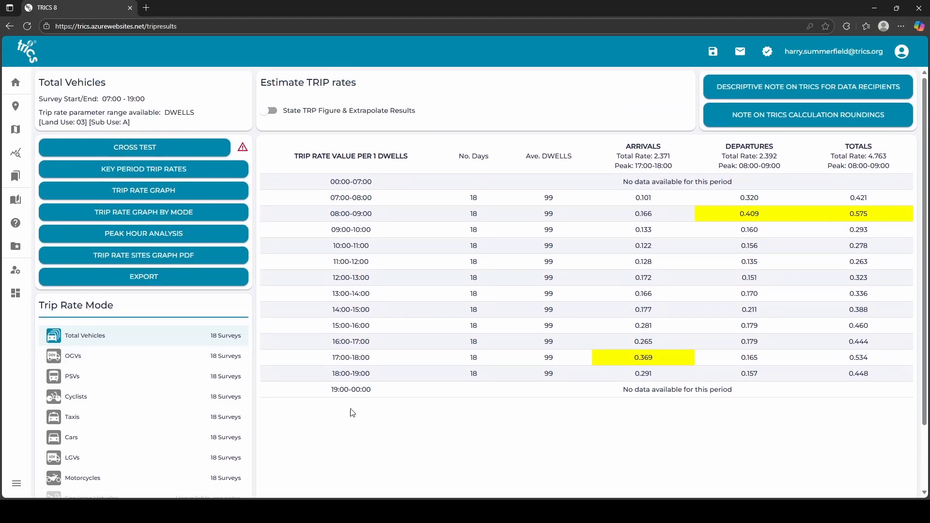
left_click(152, 286)
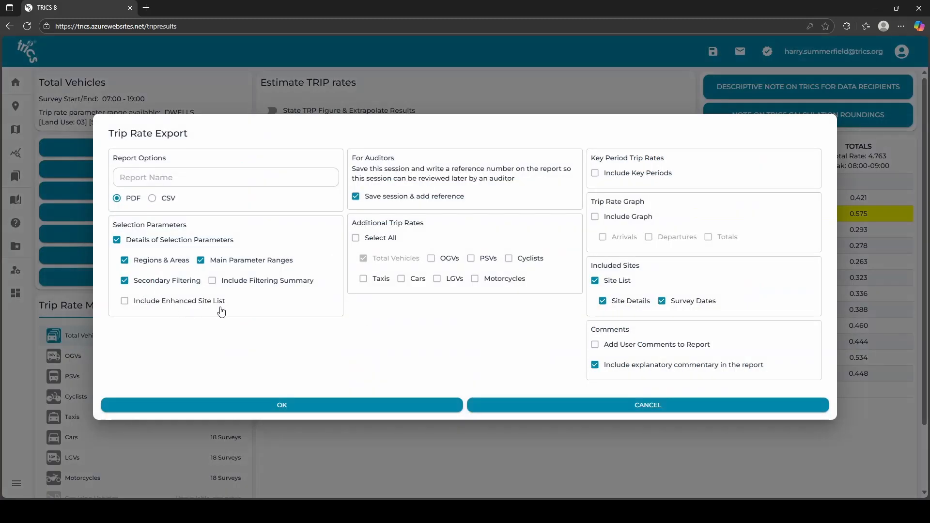
left_click(356, 239)
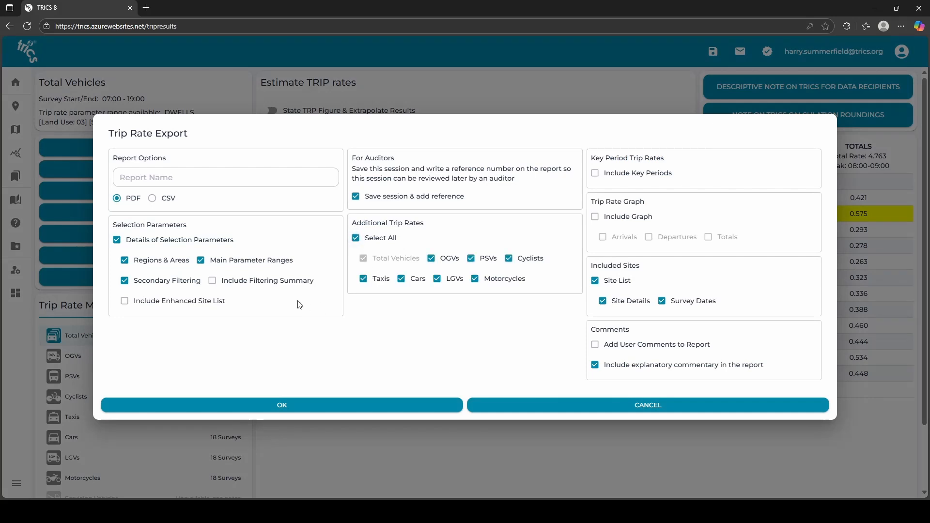
left_click(211, 281)
left_click(125, 304)
Include the trip rate graph with arrivals, departures and totals, plus the key period trip rates.
left_click(601, 224)
left_click(621, 240)
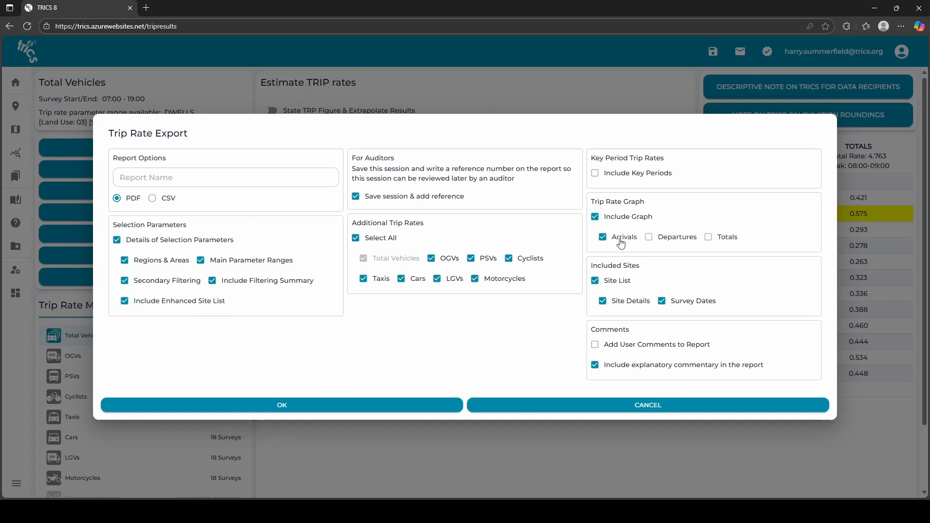
left_click(676, 241)
left_click(724, 242)
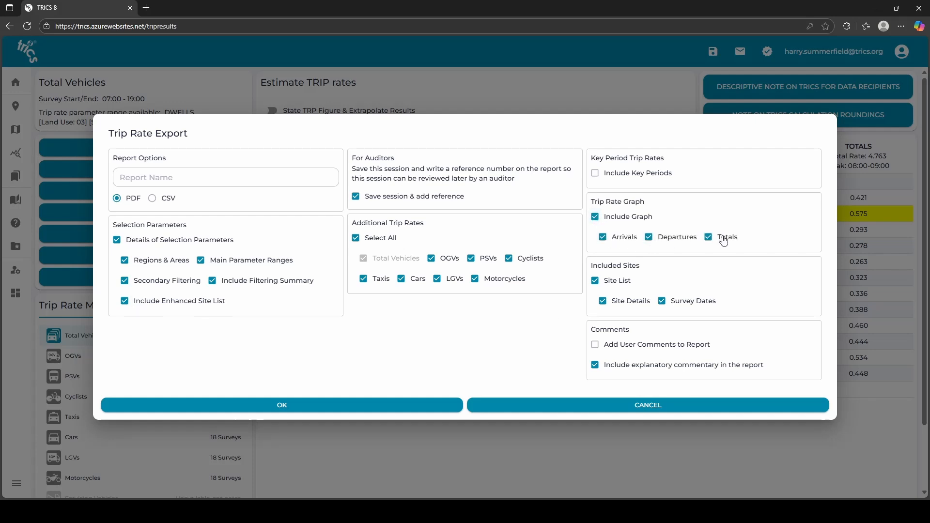
left_click(594, 174)
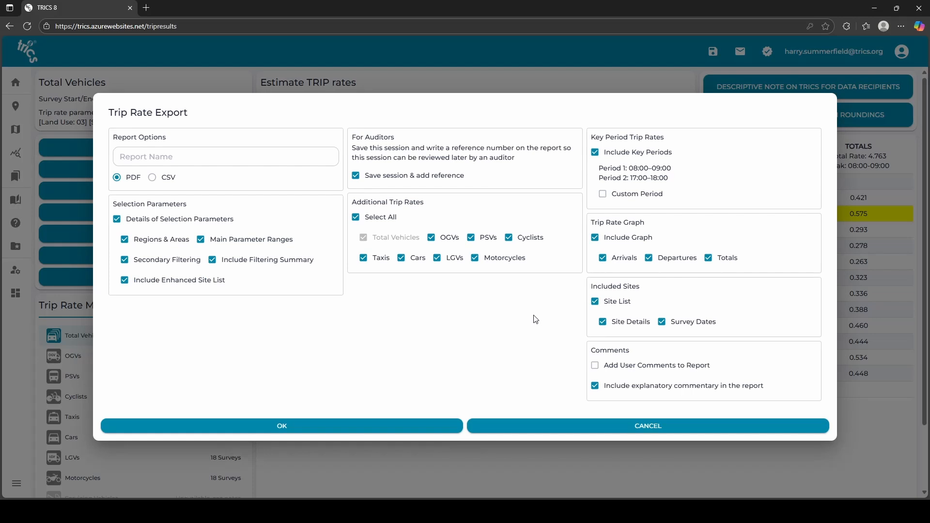
Generate the trip rate report as a PDF.
left_click(596, 369)
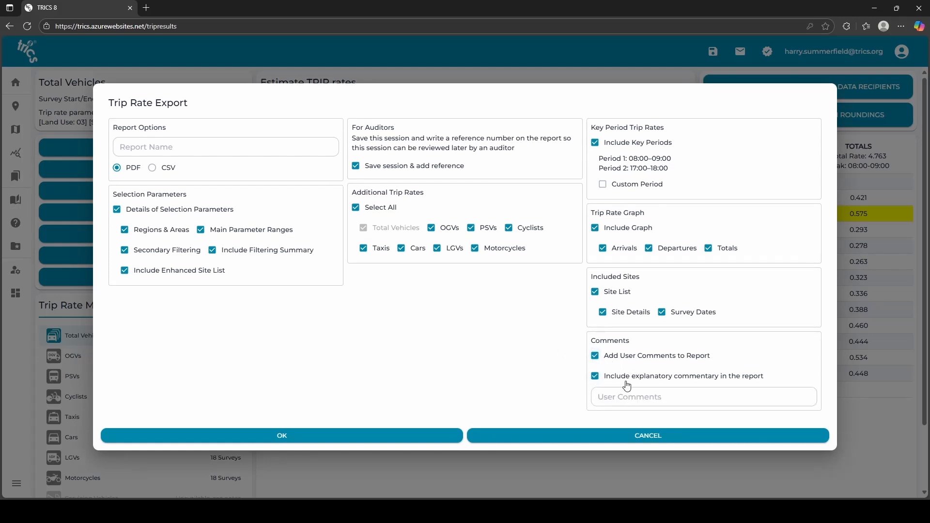
left_click(596, 357)
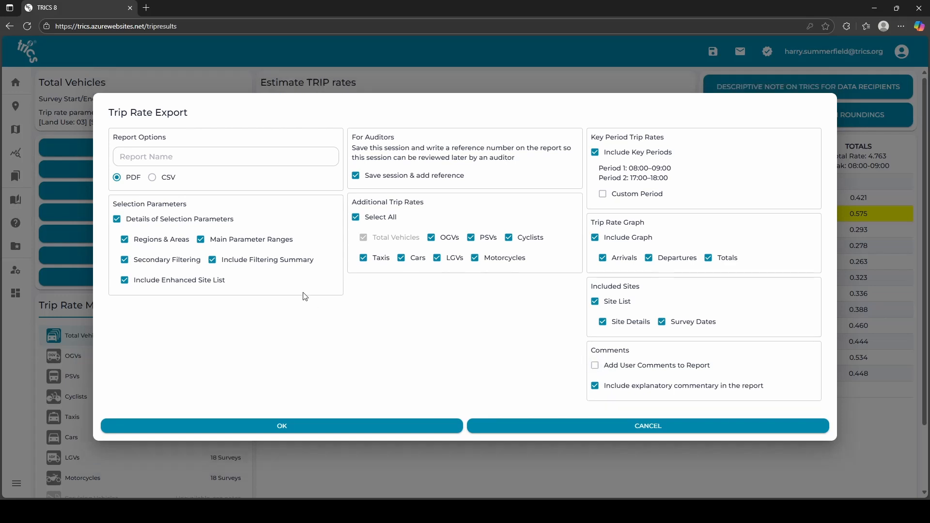
left_click(156, 180)
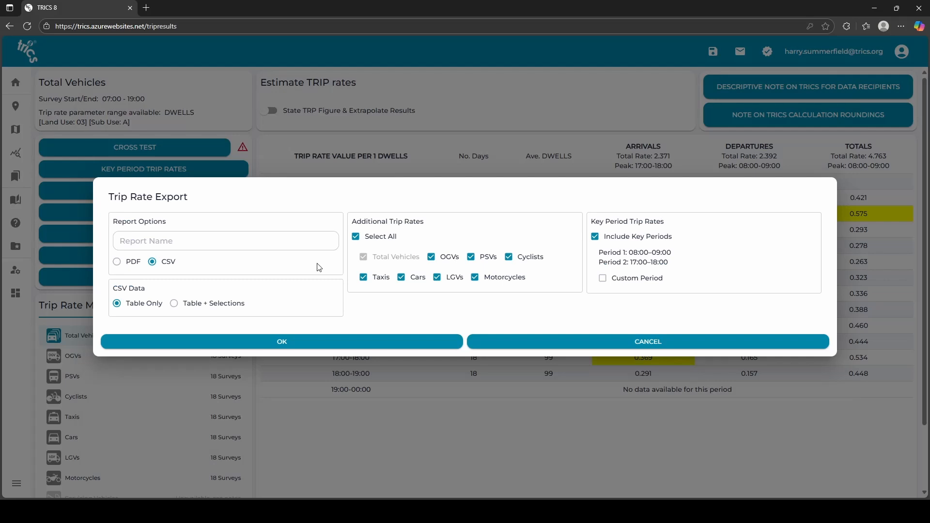
left_click(131, 263)
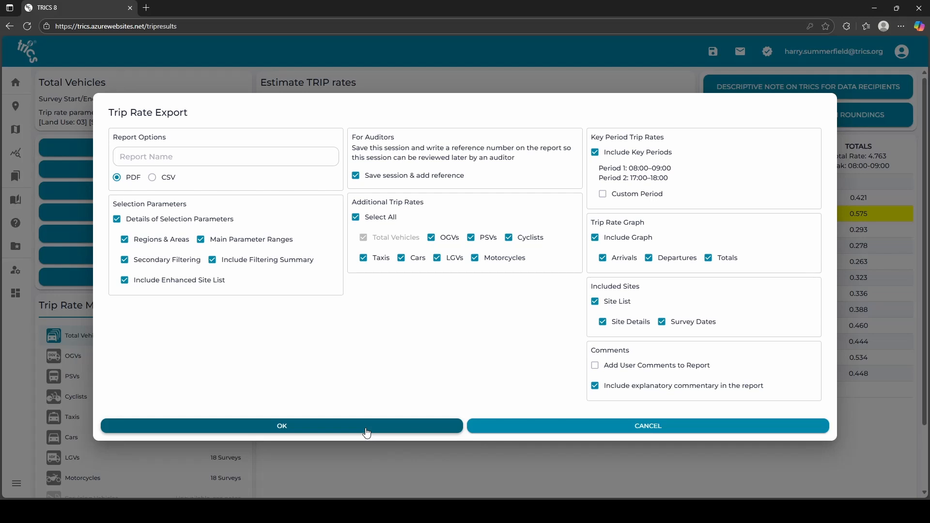
left_click(367, 427)
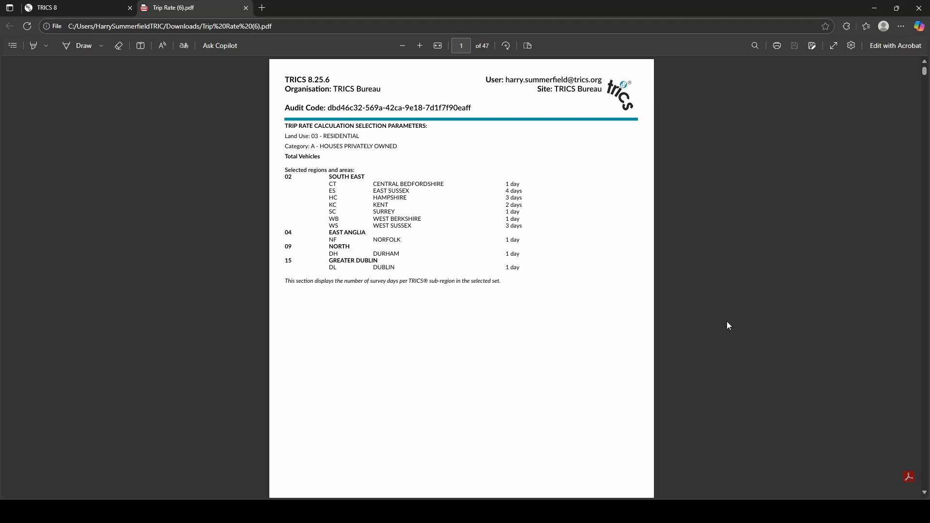
Scroll through the exported report's selection parameter pages.
scroll(727, 321, "down", 10)
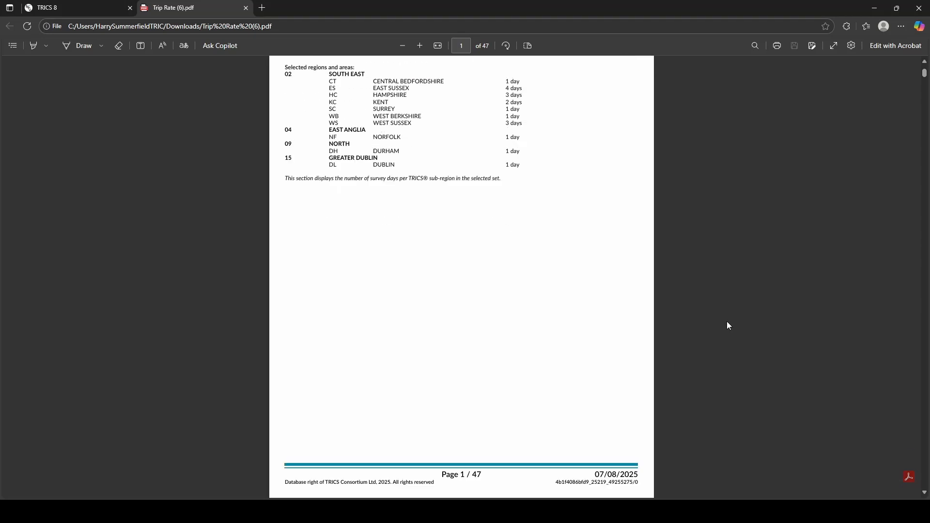
scroll(727, 322, "down", 8)
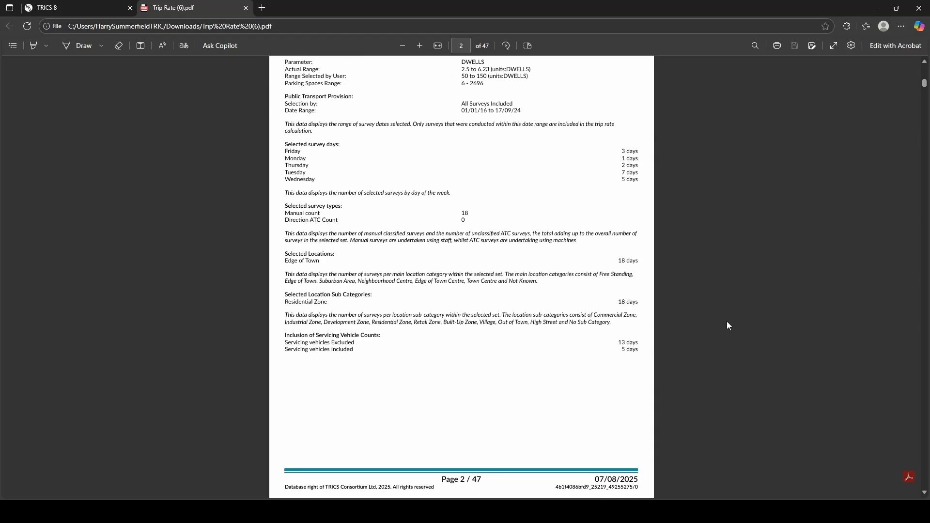
scroll(728, 326, "up", 18)
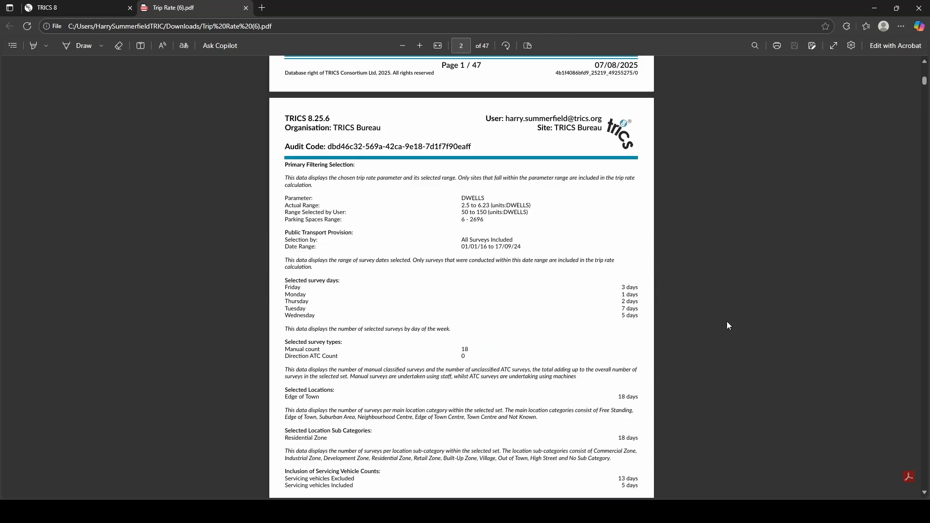